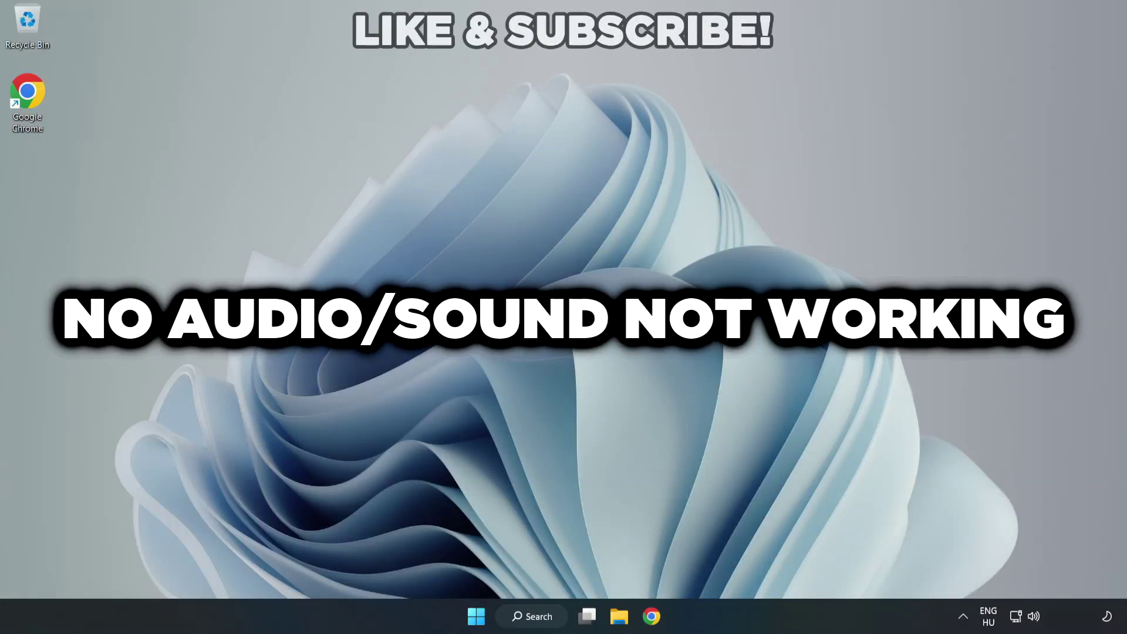
Switch the quick-settings audio output from CABLE Input to Speakers (High Definition Audio Device)
left_click(1036, 620)
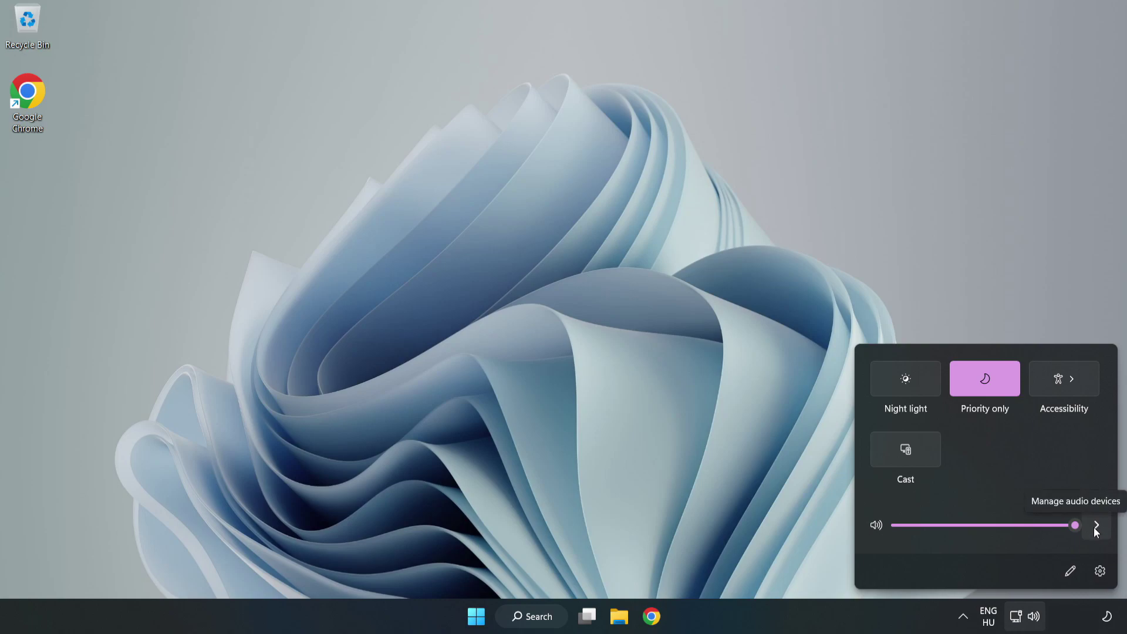
left_click(1095, 528)
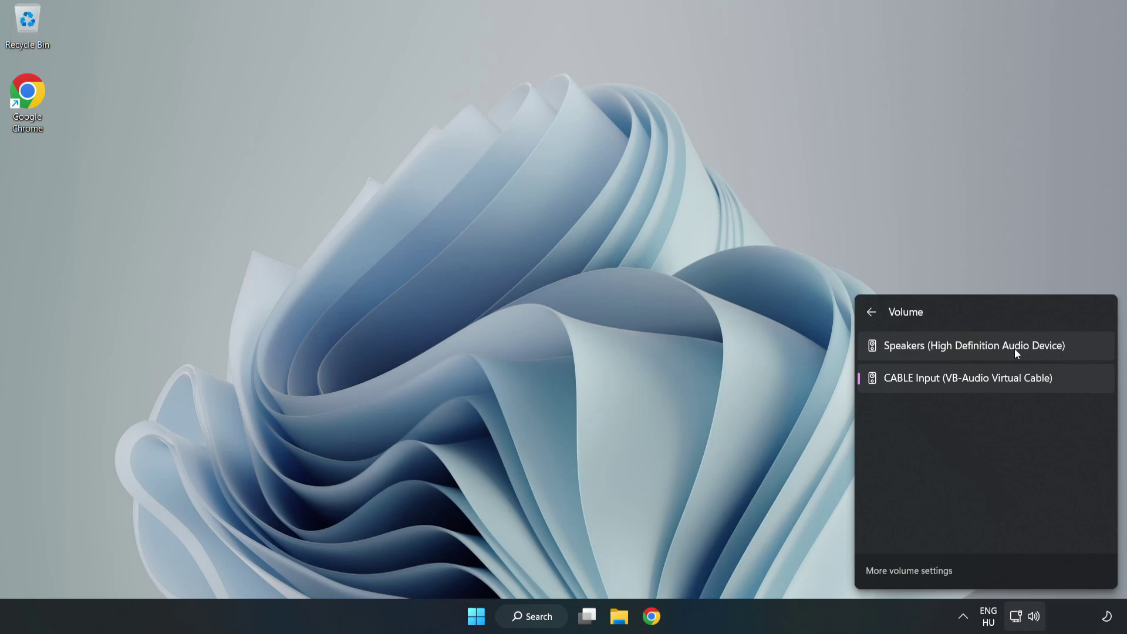
left_click(1085, 346)
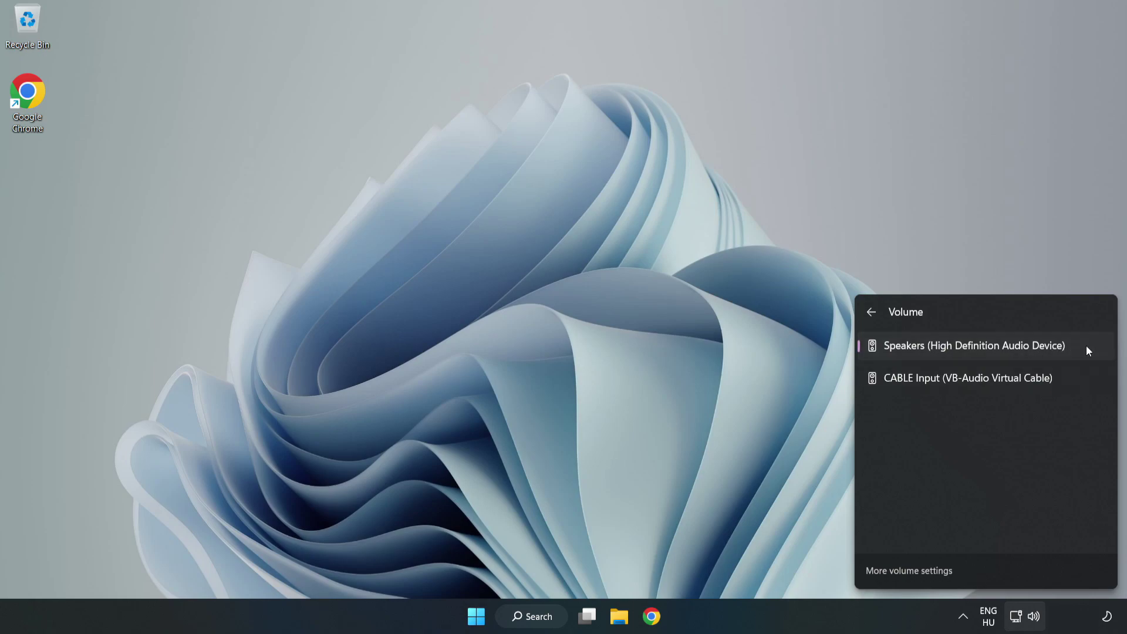
Reset all sound devices and app volumes to recommended defaults in Volume mixer, then close Settings
left_click(547, 303)
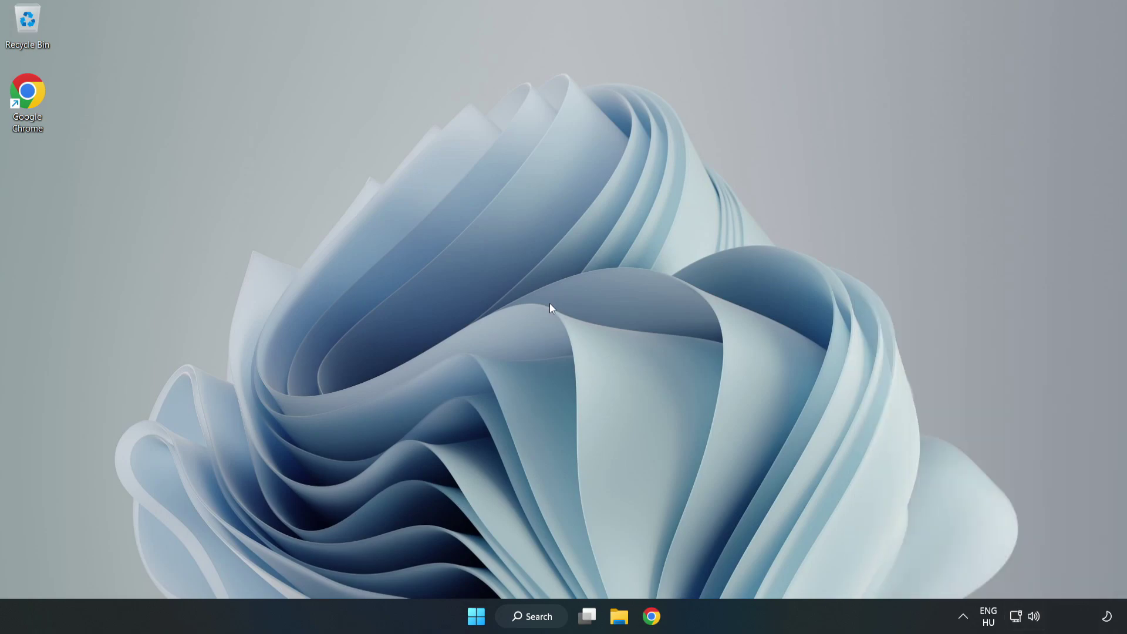
right_click(1034, 618)
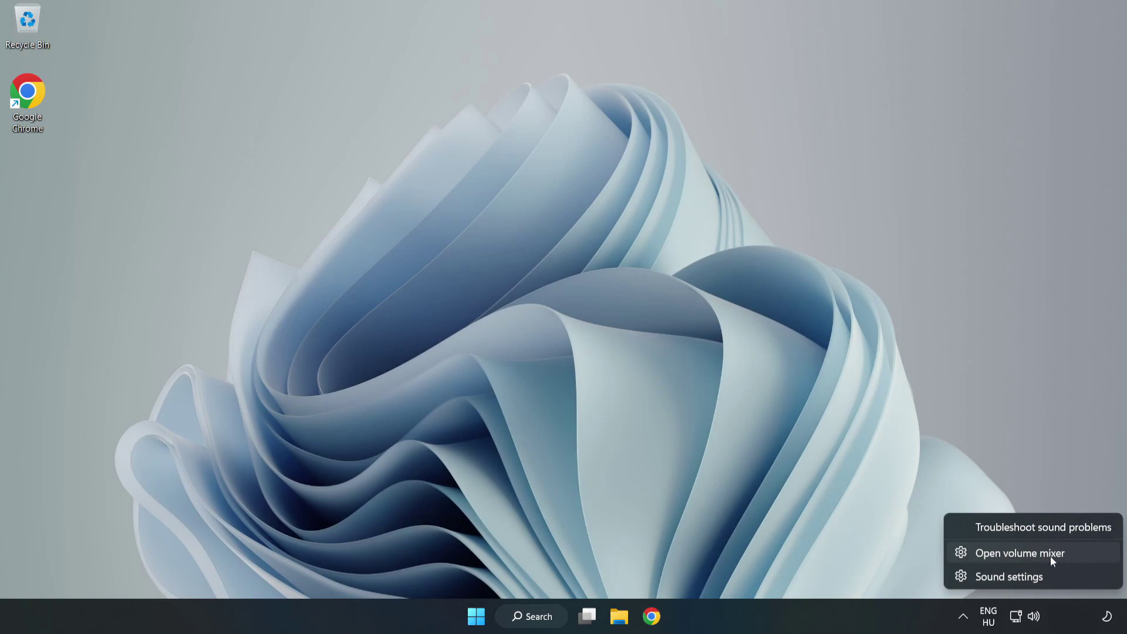
left_click(1081, 556)
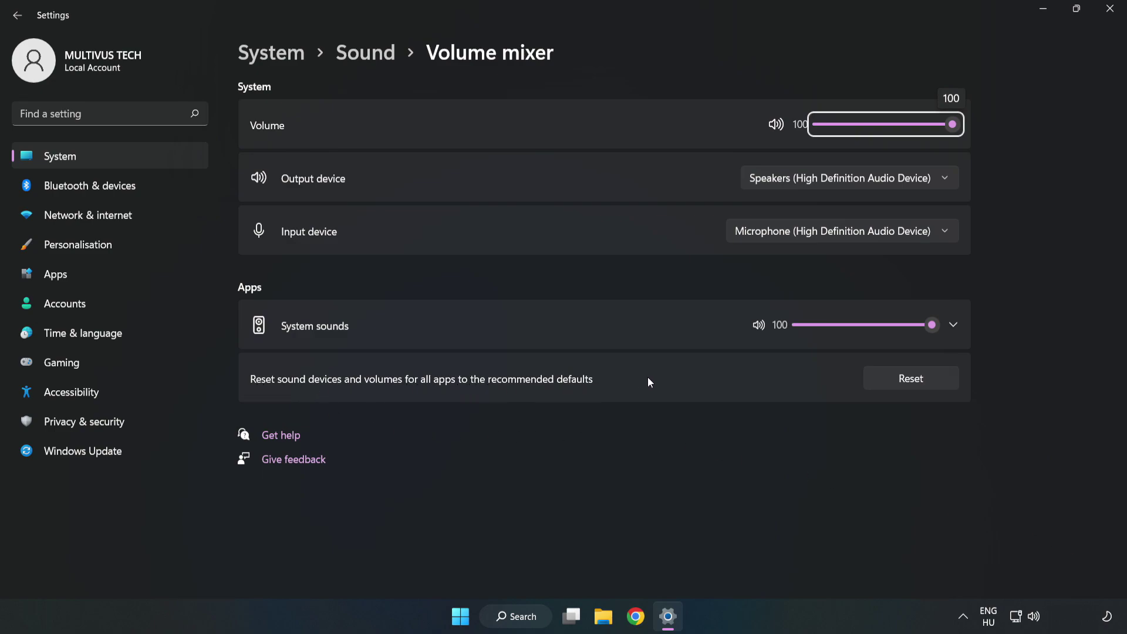
left_click(924, 385)
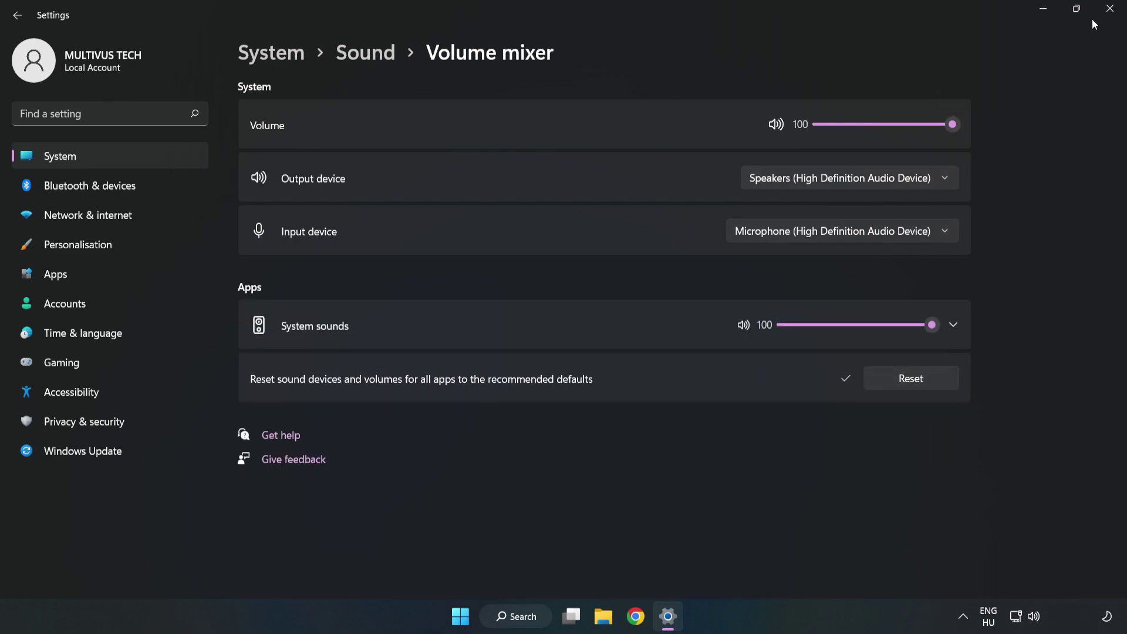
left_click(1108, 17)
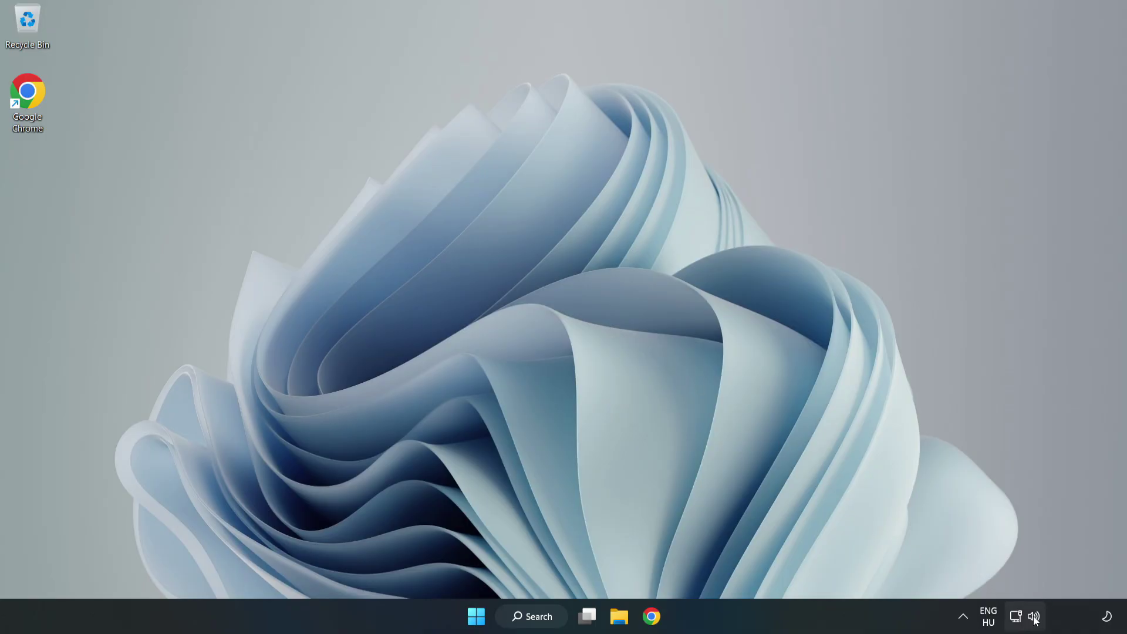
Open System > Sound settings from the tray icon and scroll down to Advanced
right_click(1034, 619)
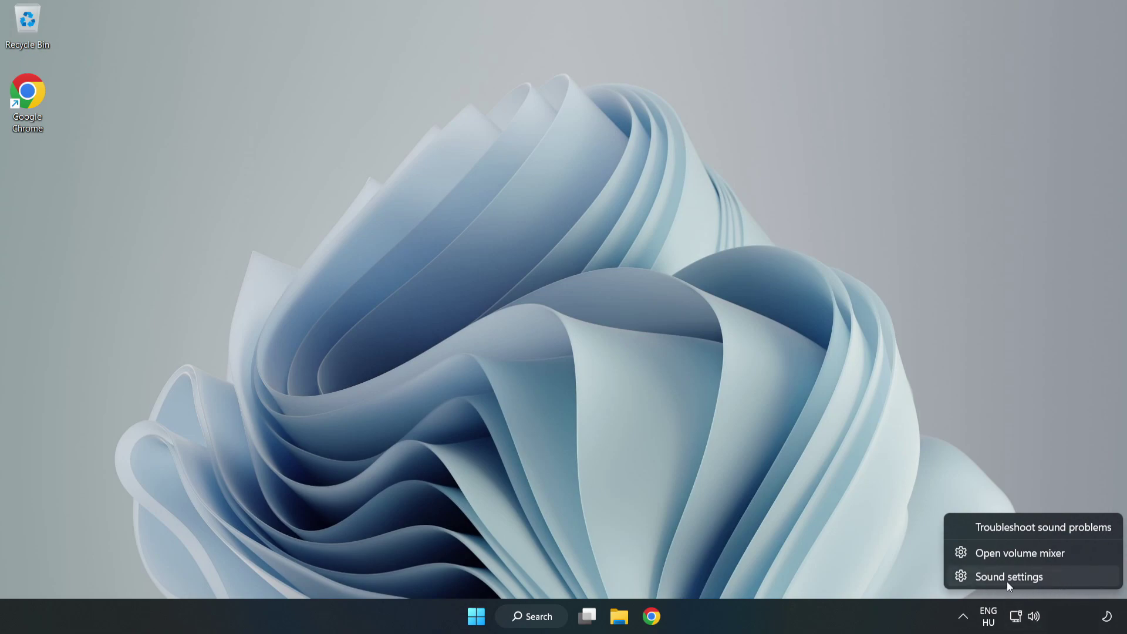
left_click(1049, 580)
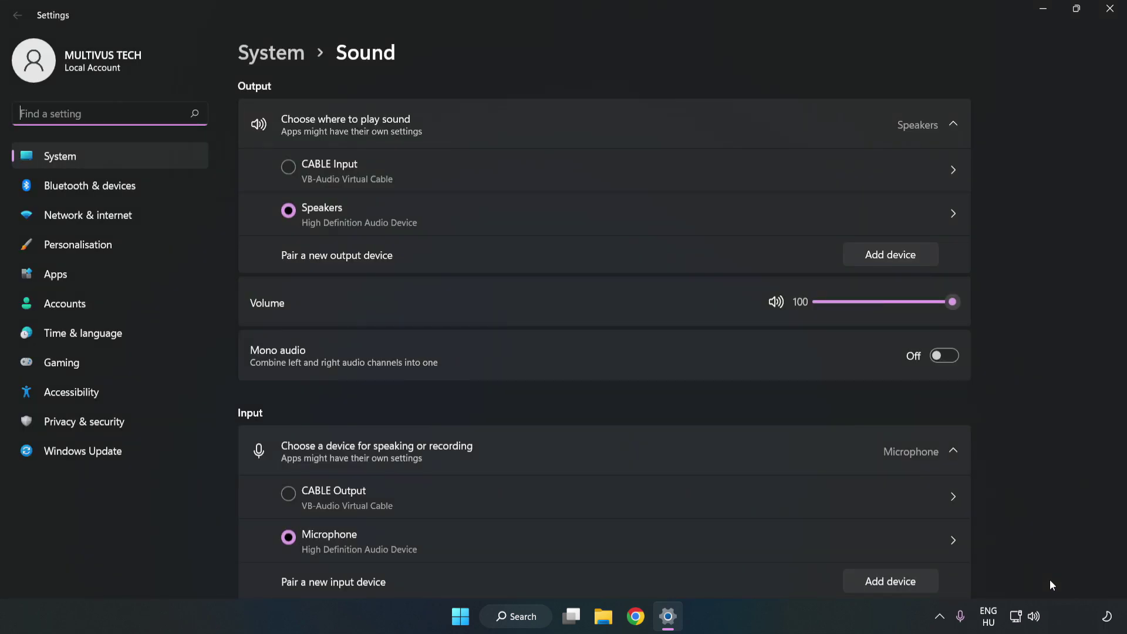
left_click(952, 302)
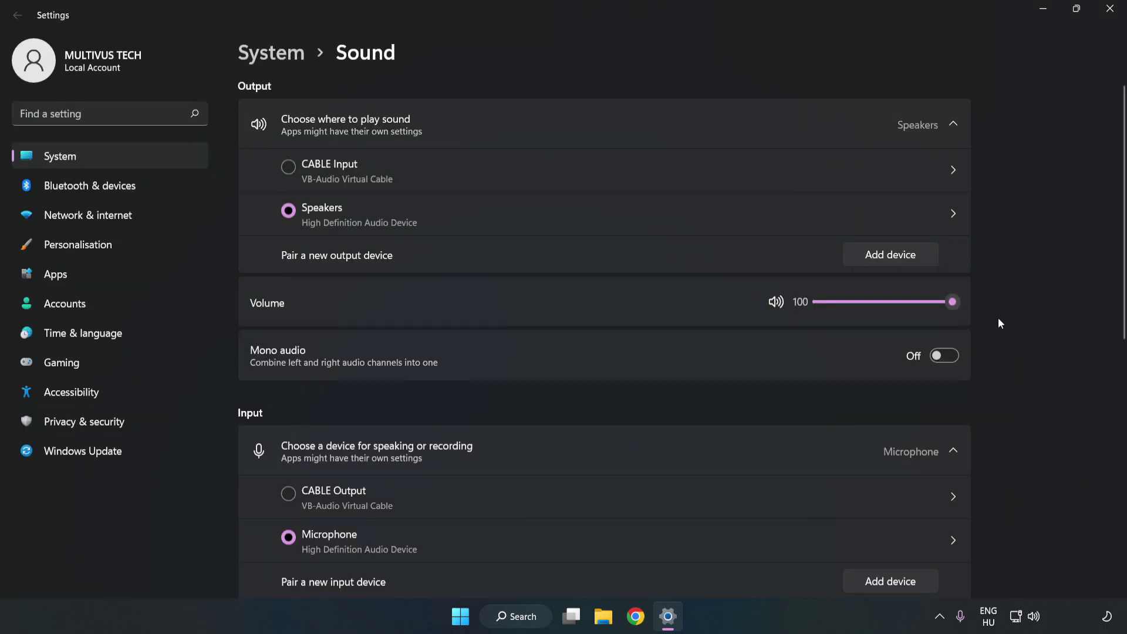
scroll(1098, 282, "down", 5)
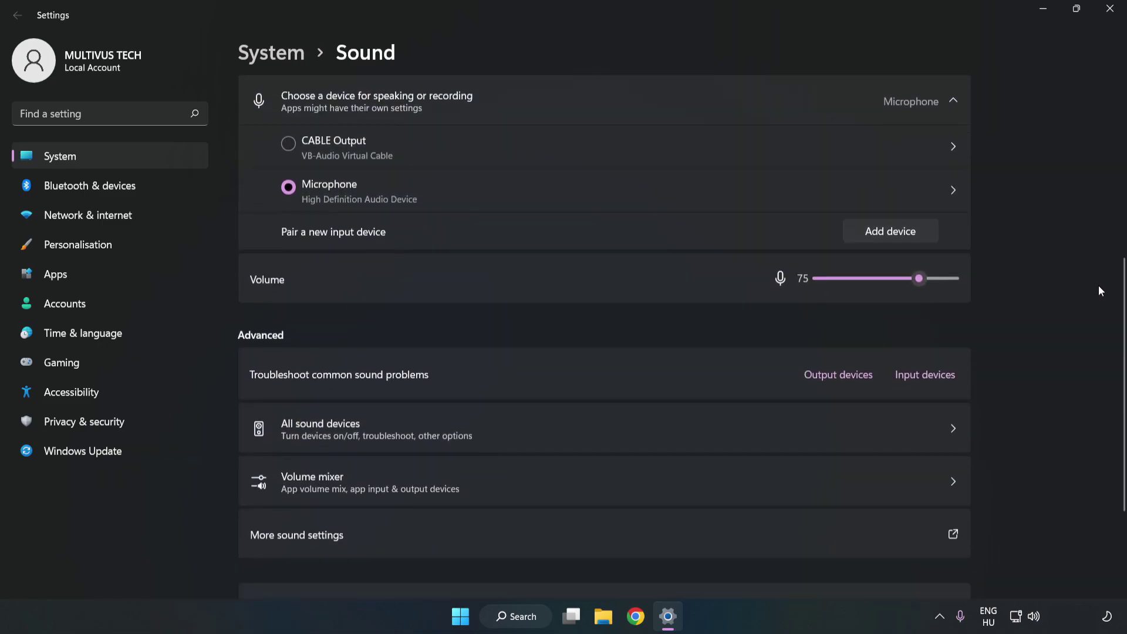
scroll(1098, 287, "down", 1)
scroll(1095, 292, "down", 2)
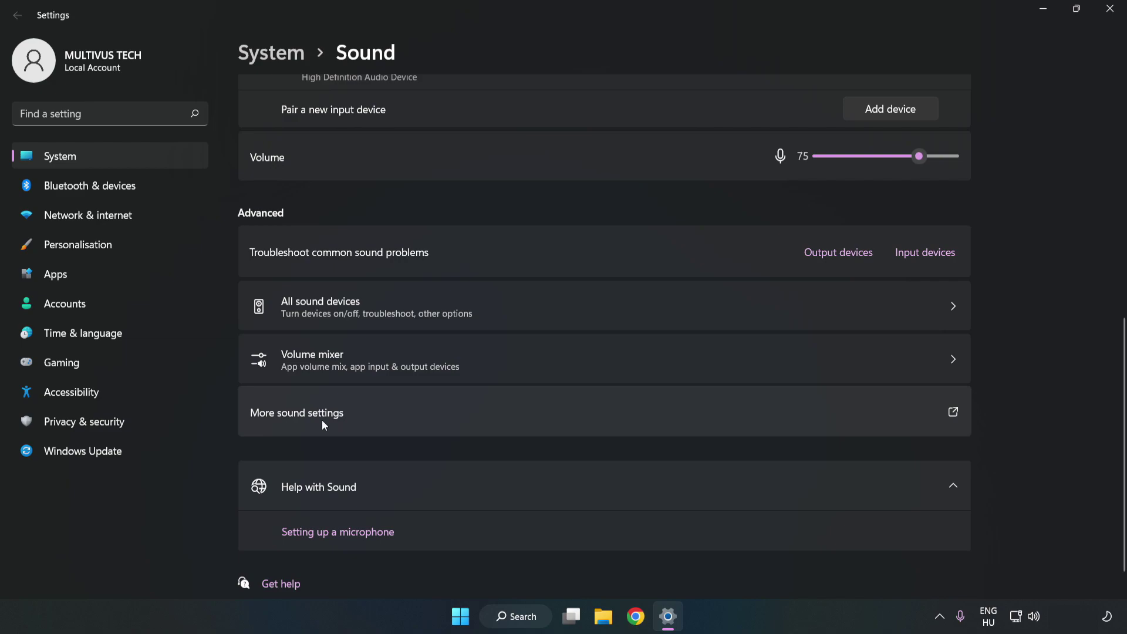
Open the classic Sound control panel and disable the CABLE Input playback device
left_click(490, 420)
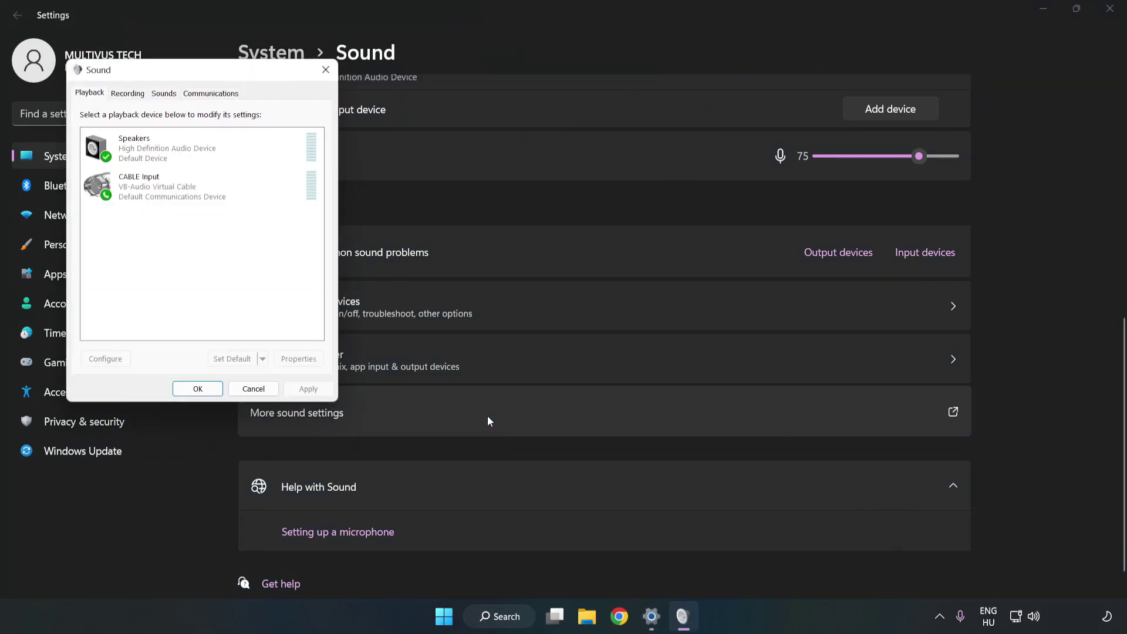
left_click_drag(238, 78, 583, 146)
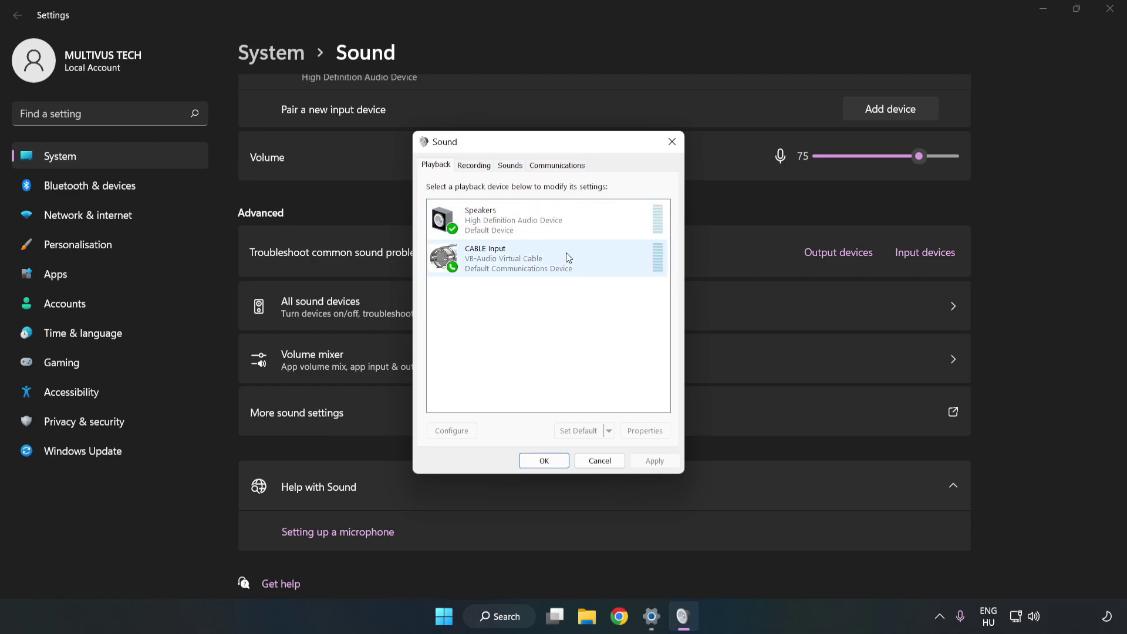
left_click(449, 258)
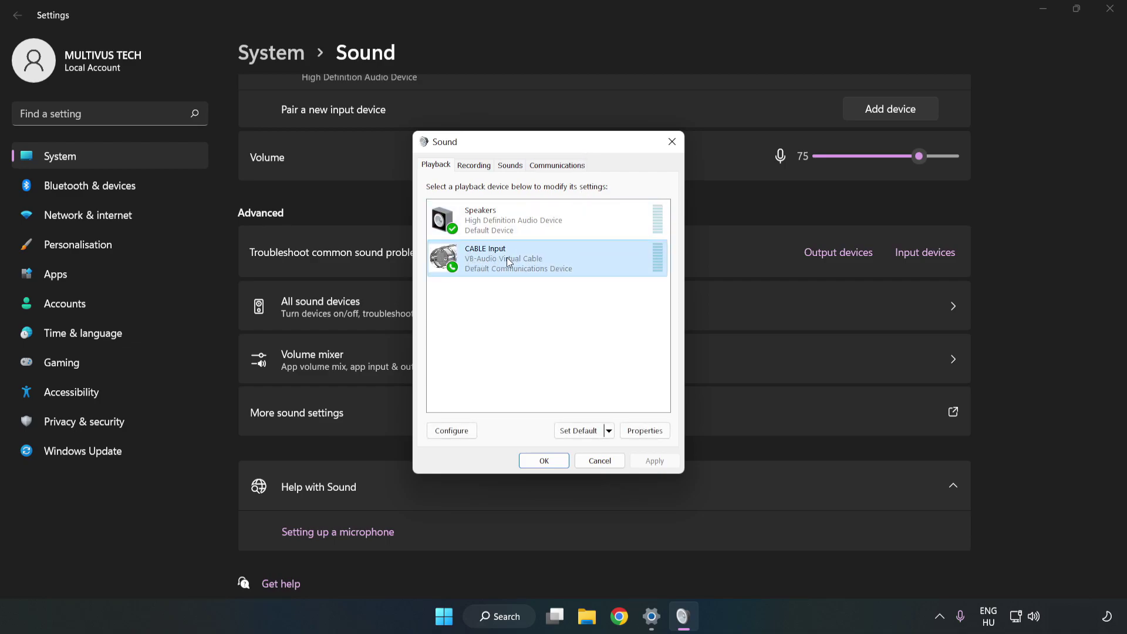
right_click(565, 258)
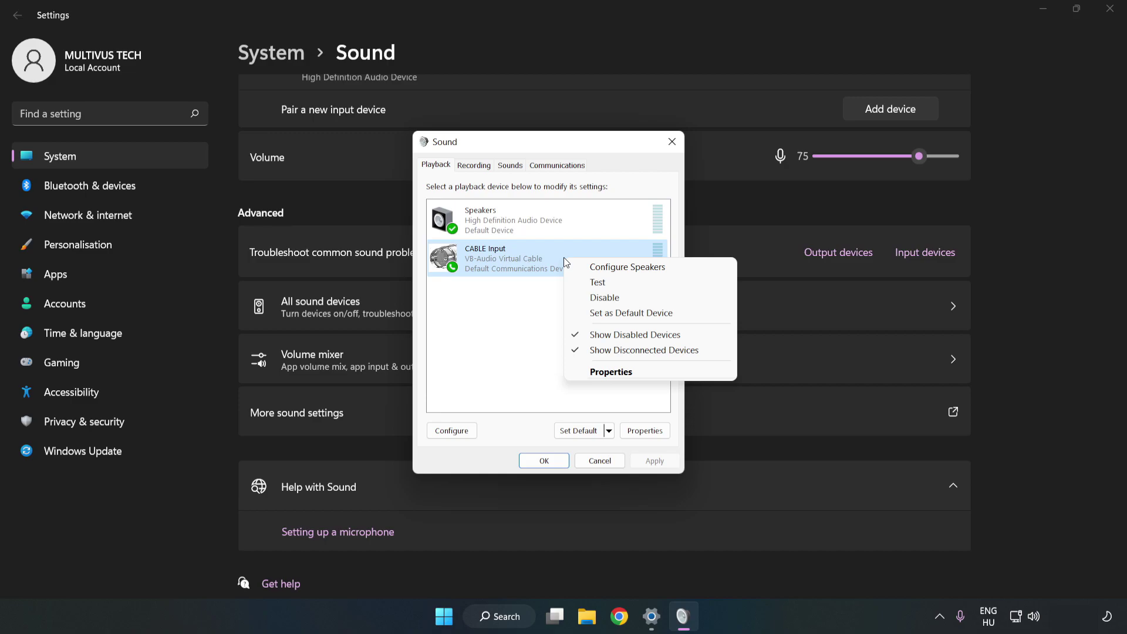
left_click(630, 300)
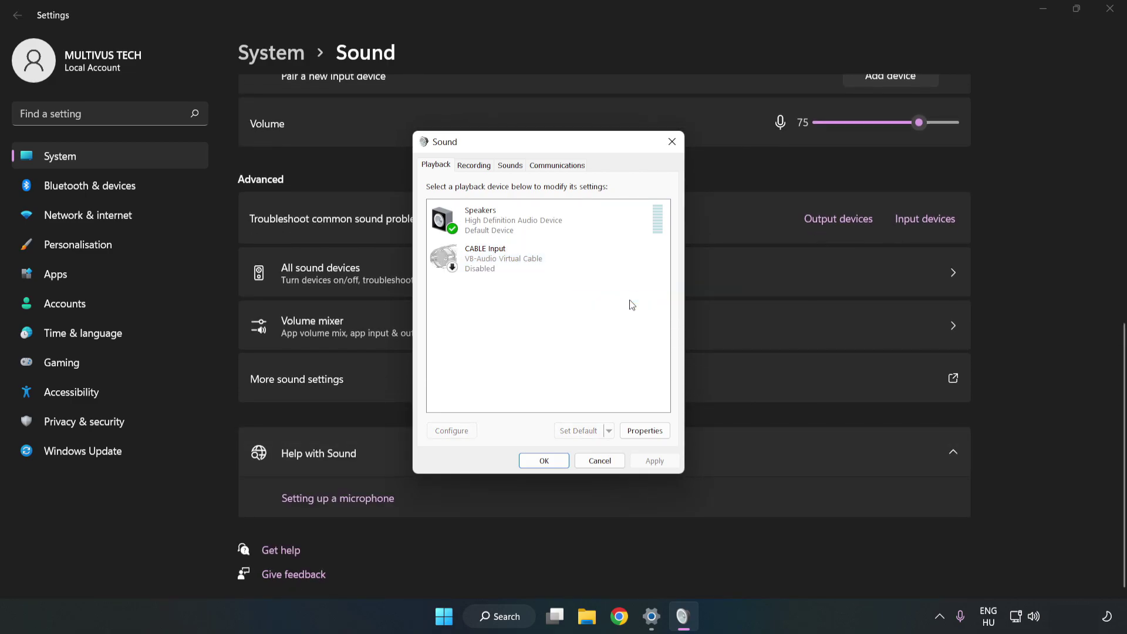
Configure the Speakers for 7.1 Surround, keeping all optional and full-range speakers ticked
left_click(487, 241)
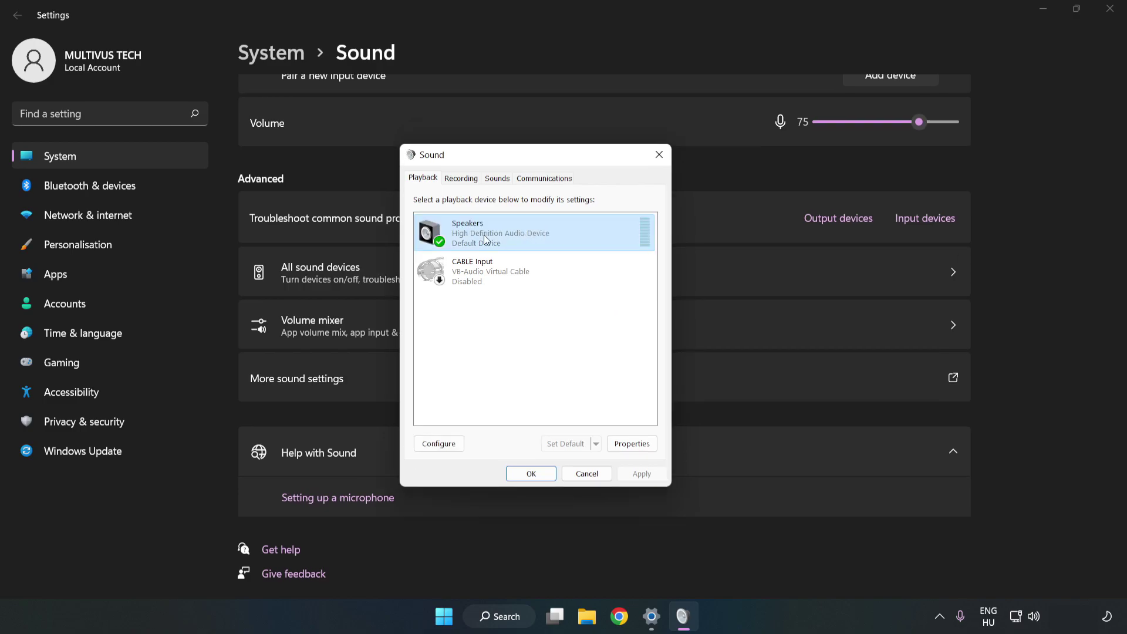
right_click(575, 231)
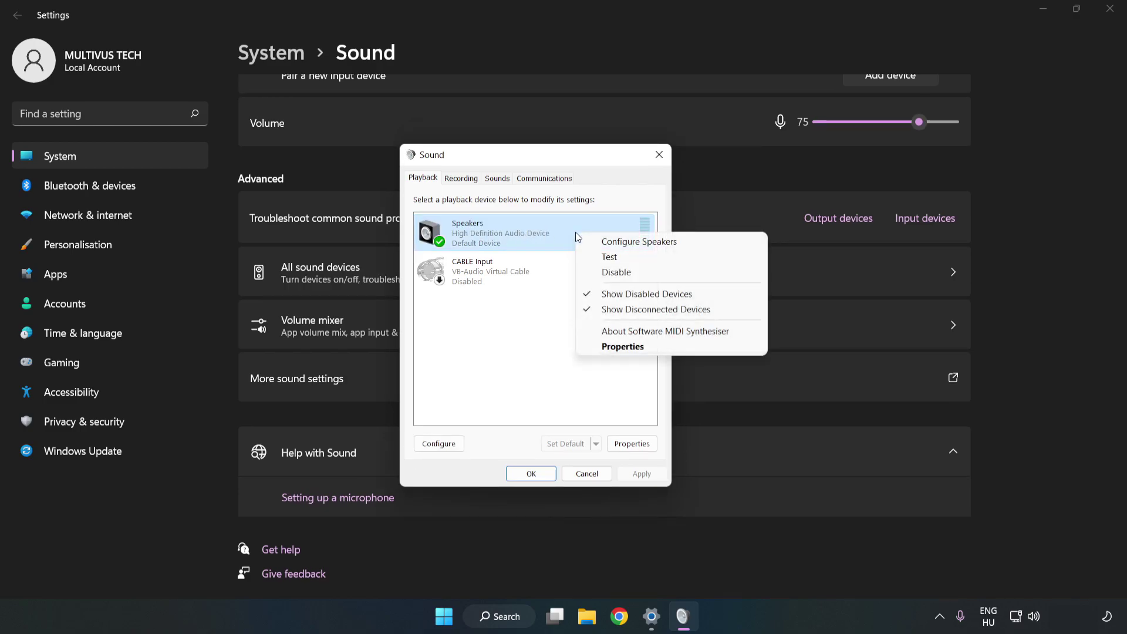
left_click(640, 242)
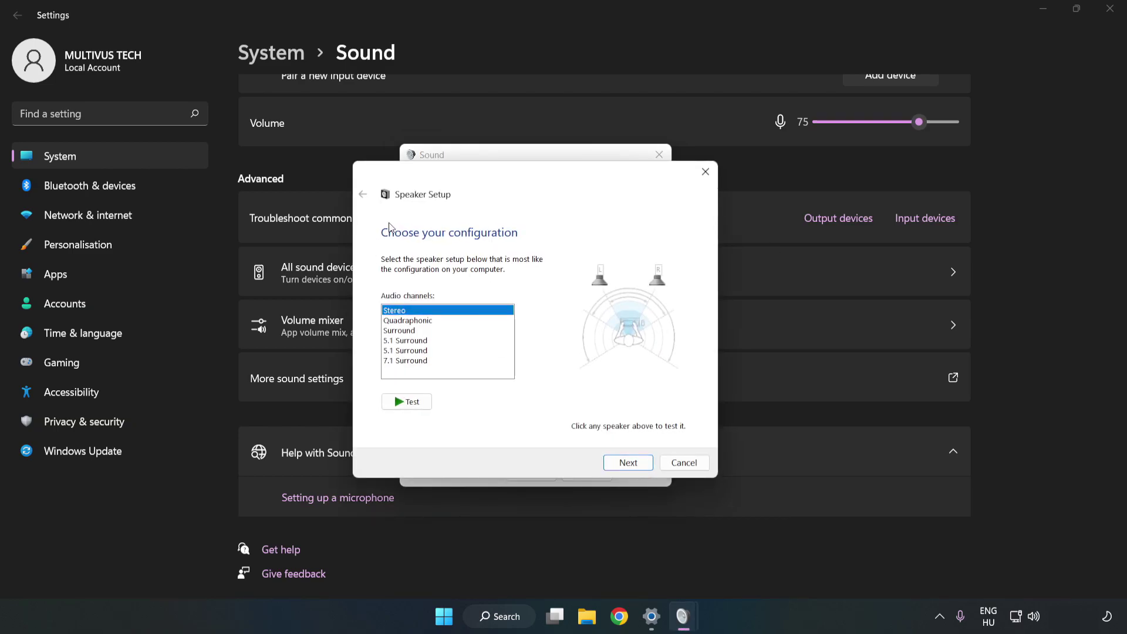
left_click(416, 321)
left_click(415, 362)
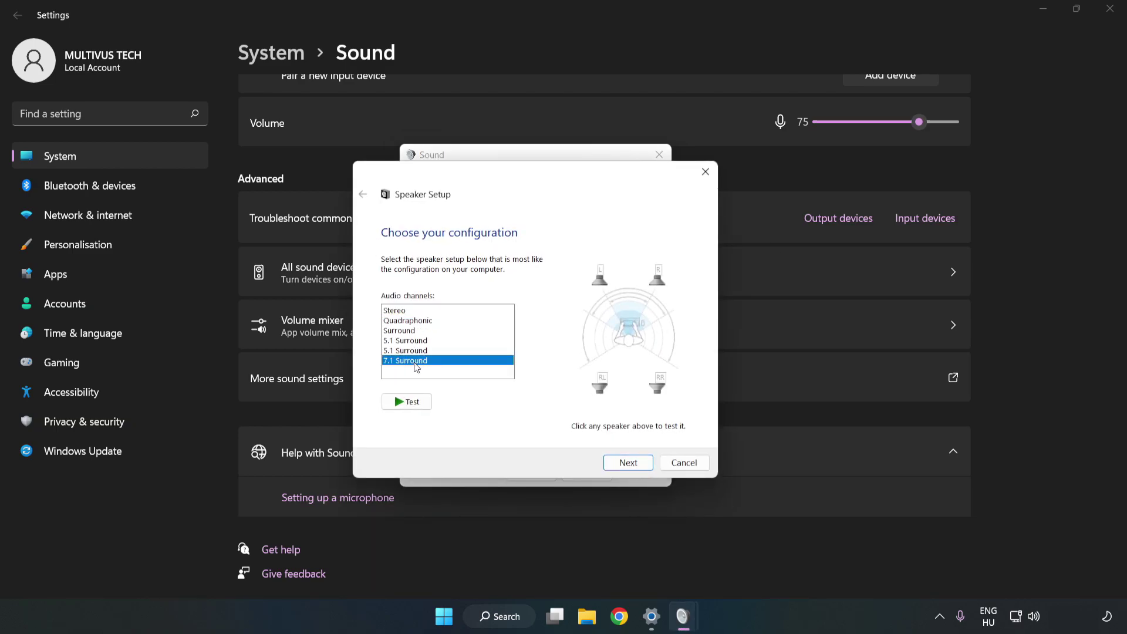
left_click(627, 462)
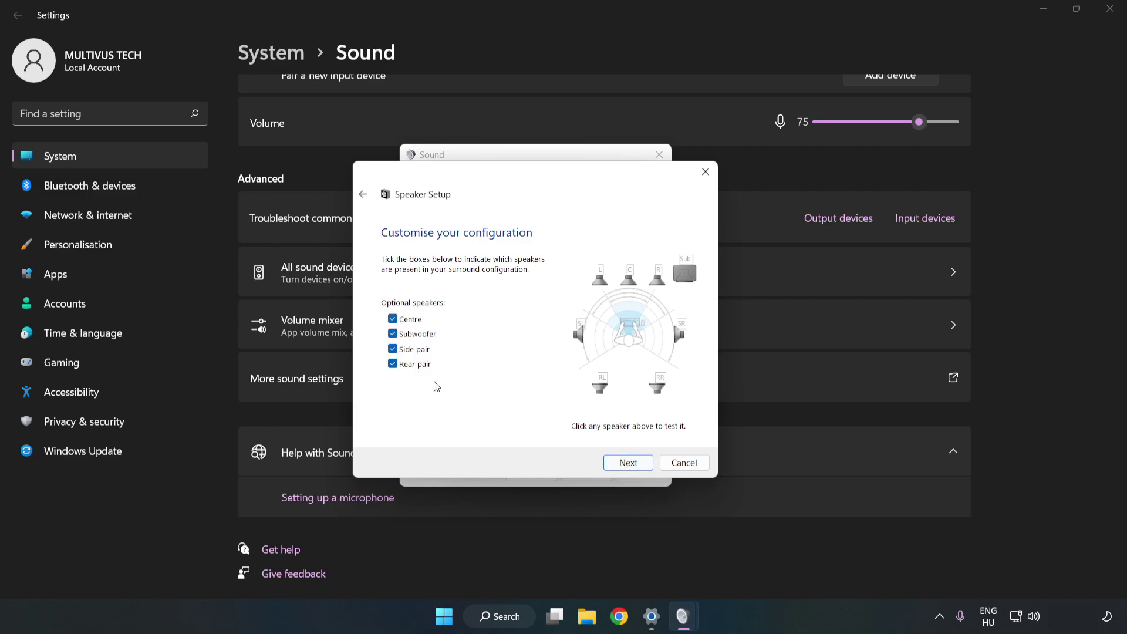
left_click(624, 462)
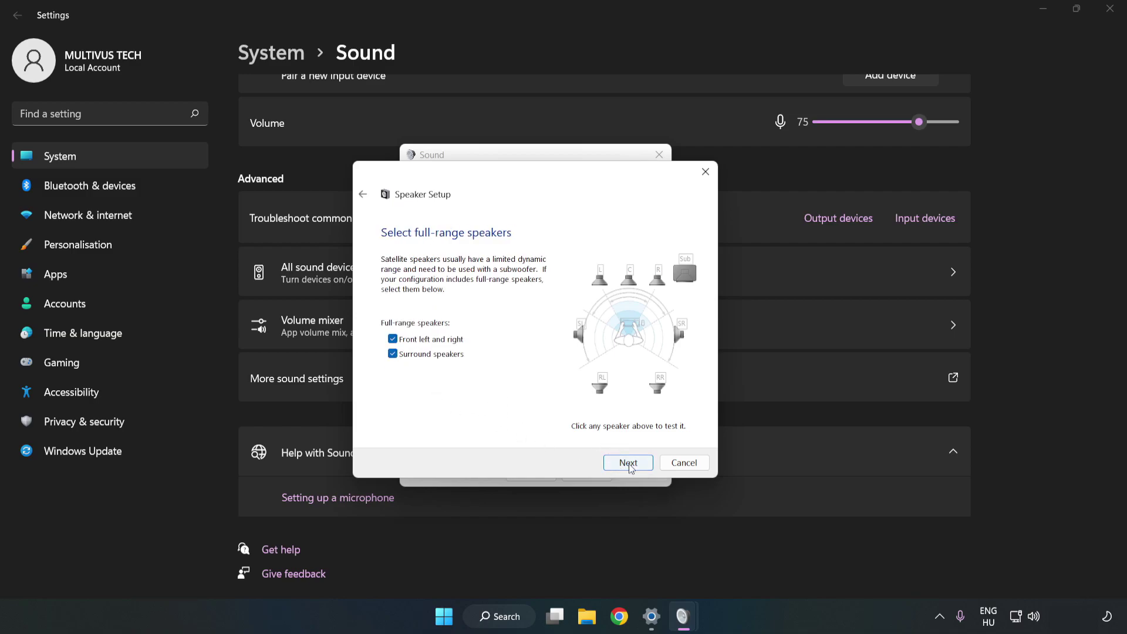
left_click(629, 463)
left_click(628, 463)
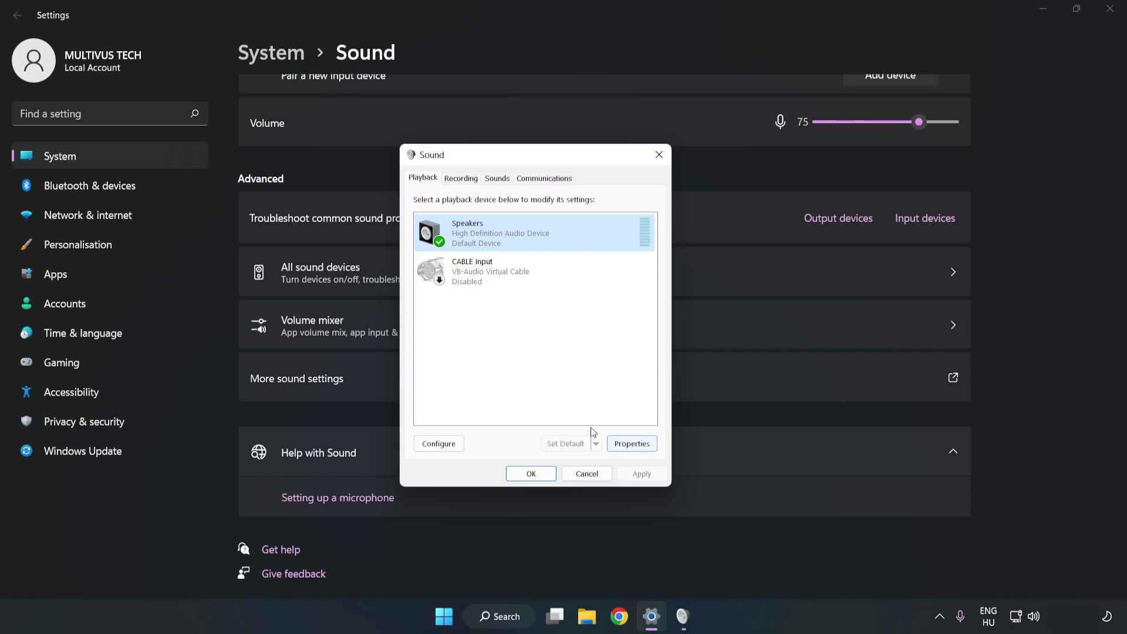
In Speakers Properties, tick Disable all enhancements on the Enhancements tab
left_click(639, 446)
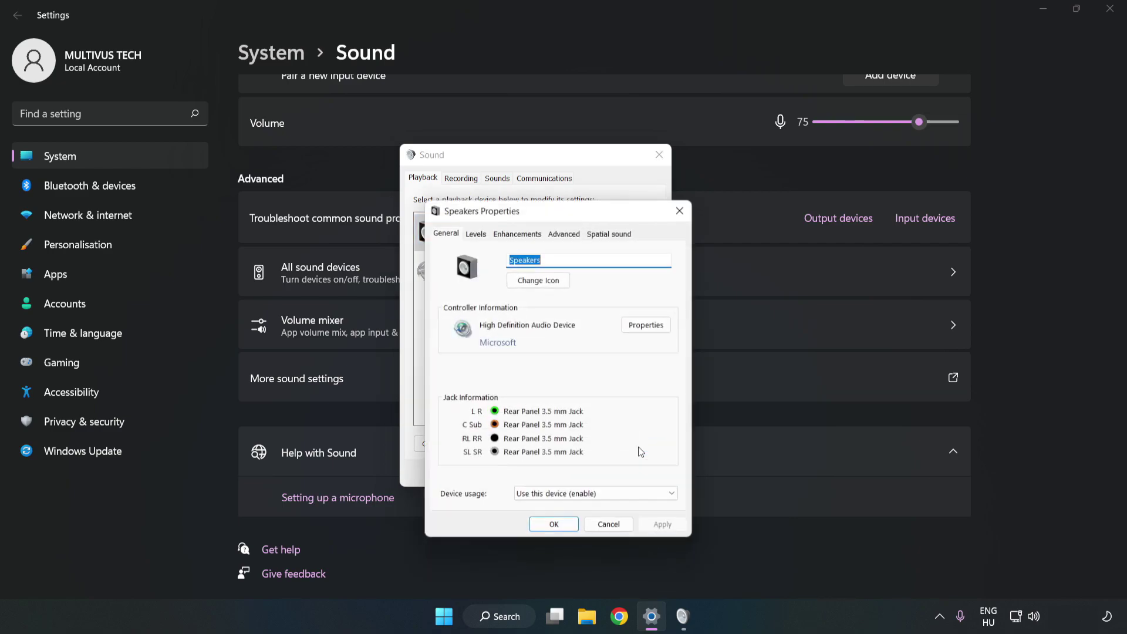
left_click_drag(559, 212, 535, 160)
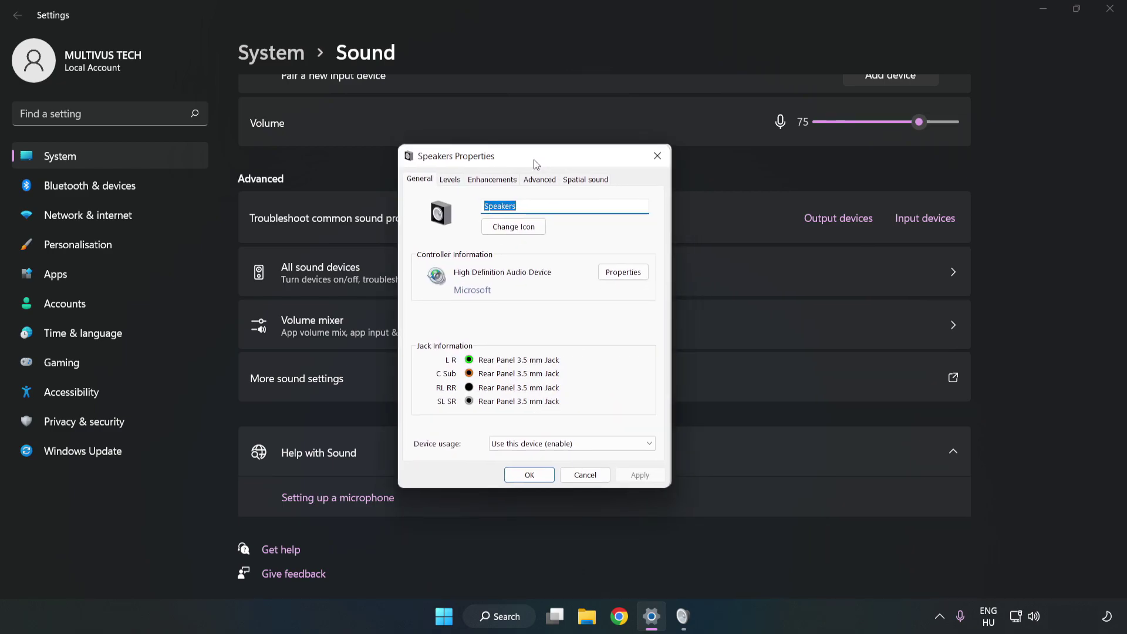
left_click(491, 180)
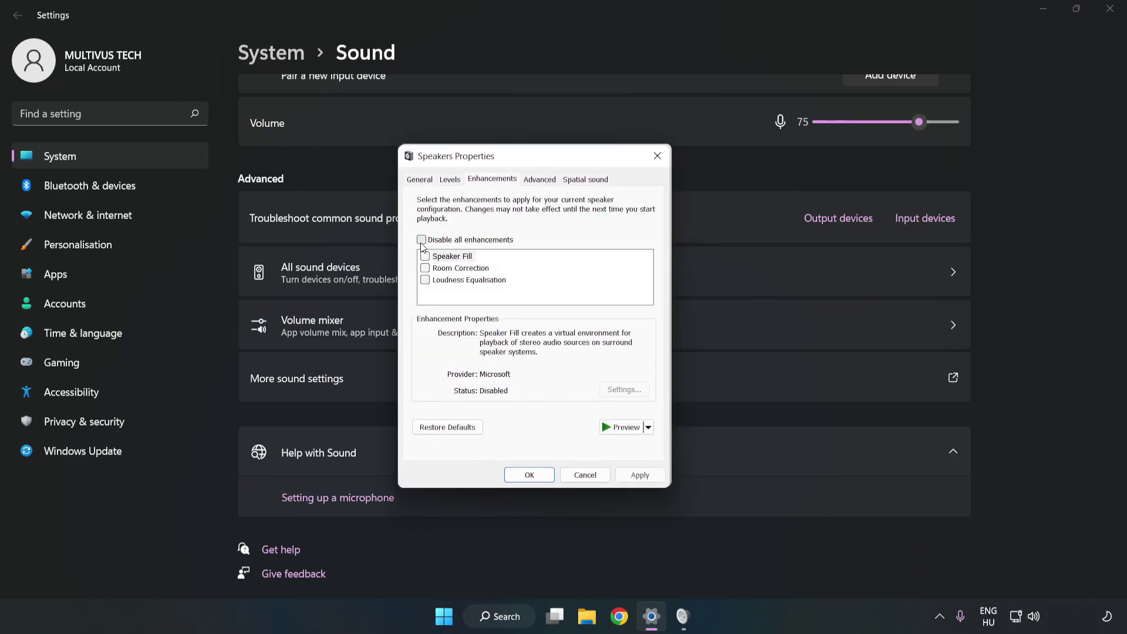
left_click(421, 240)
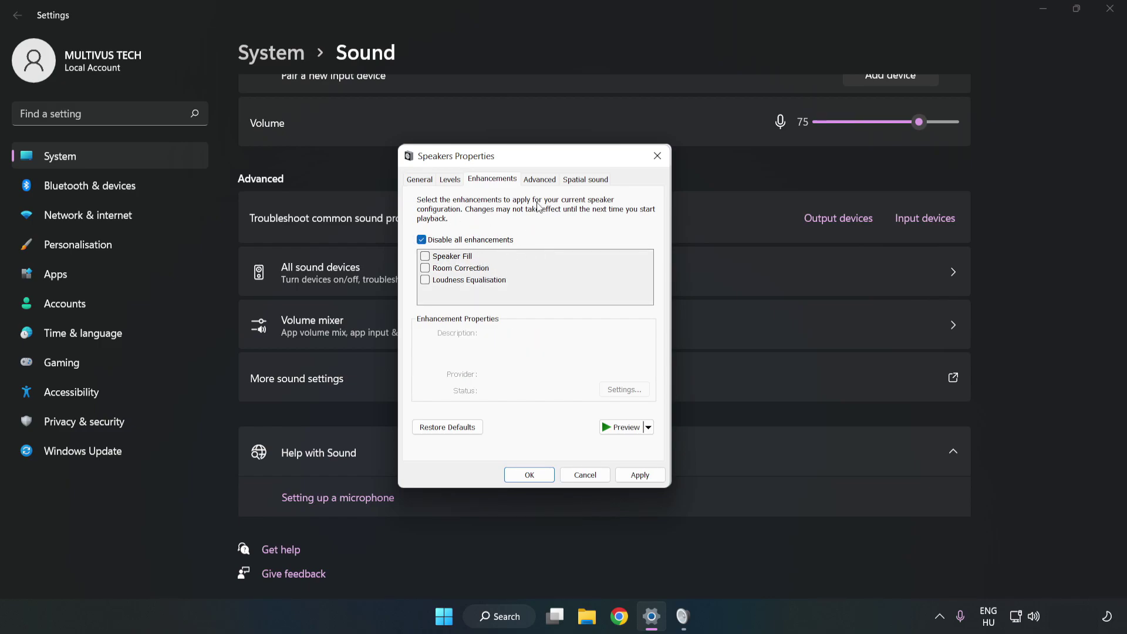
Set the Speakers default format to 16 bit, 48000 Hz (DVD Quality), apply, and close both dialogs
left_click(540, 180)
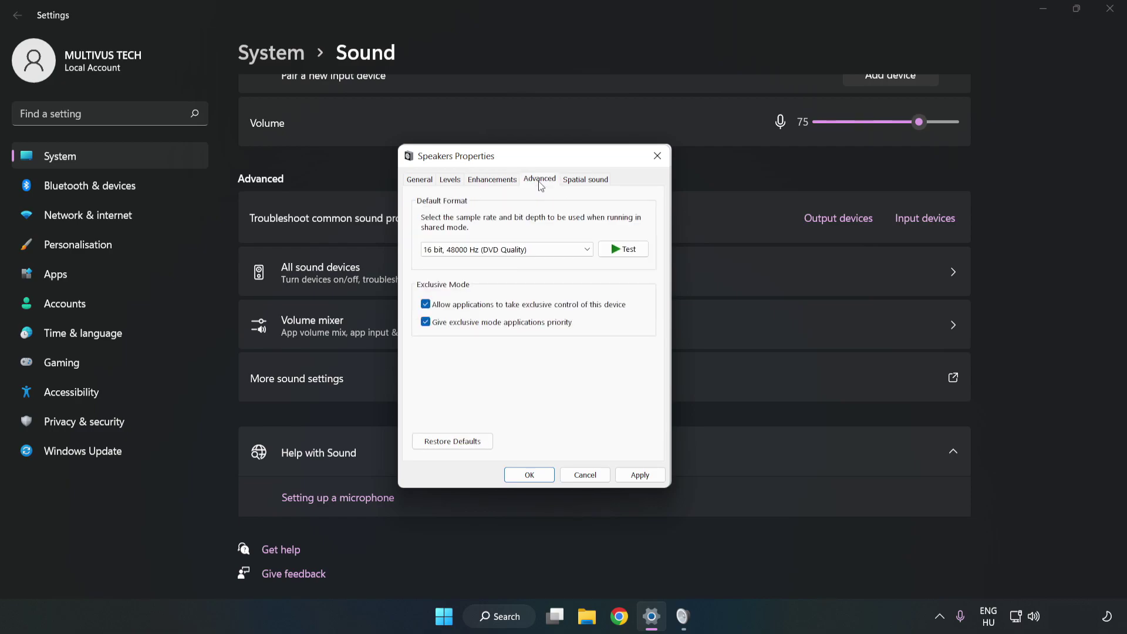
left_click(542, 250)
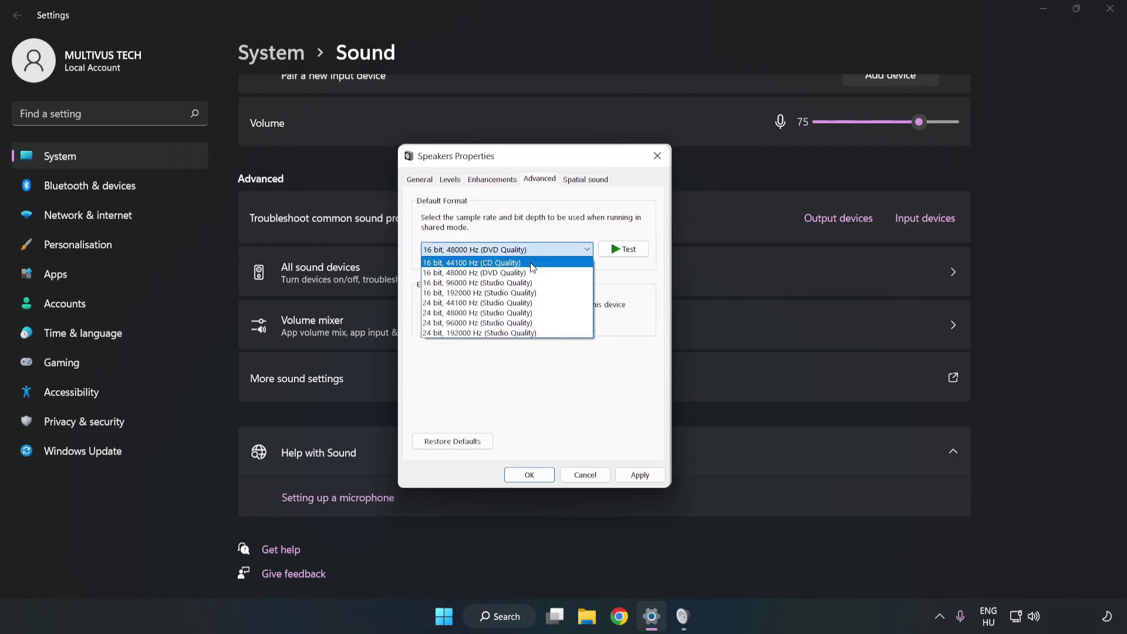
left_click(524, 271)
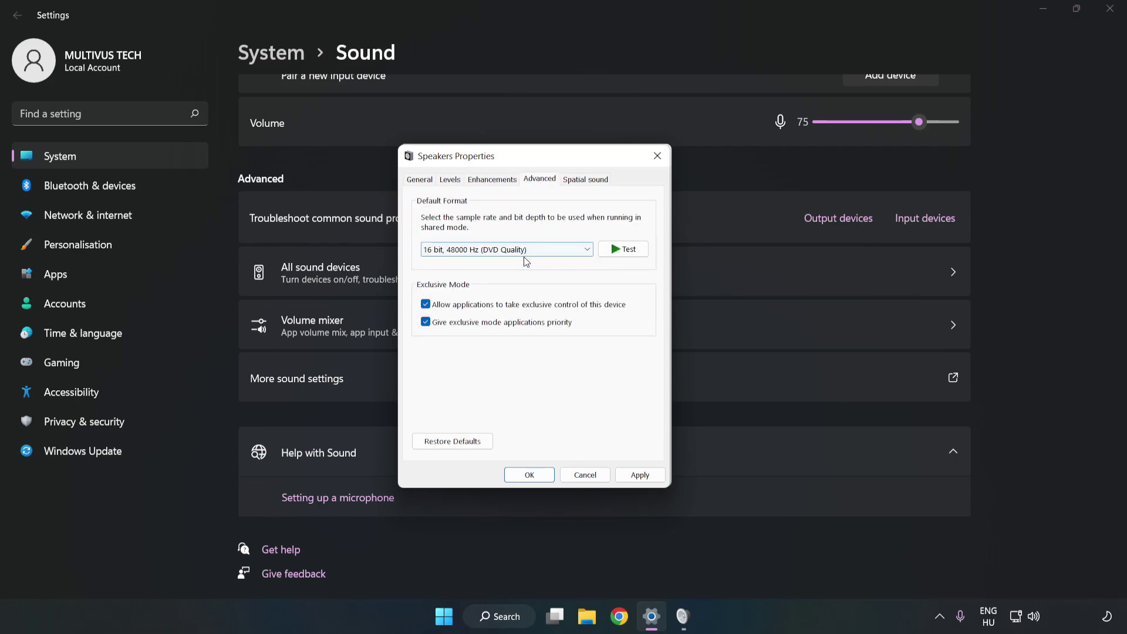
left_click(641, 475)
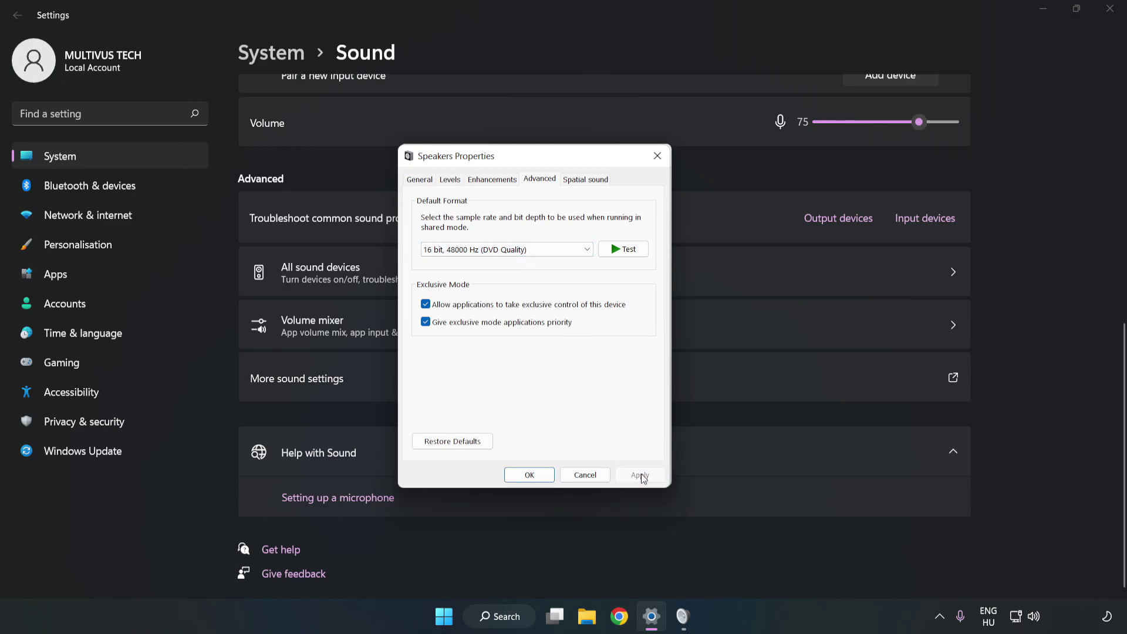
left_click(530, 476)
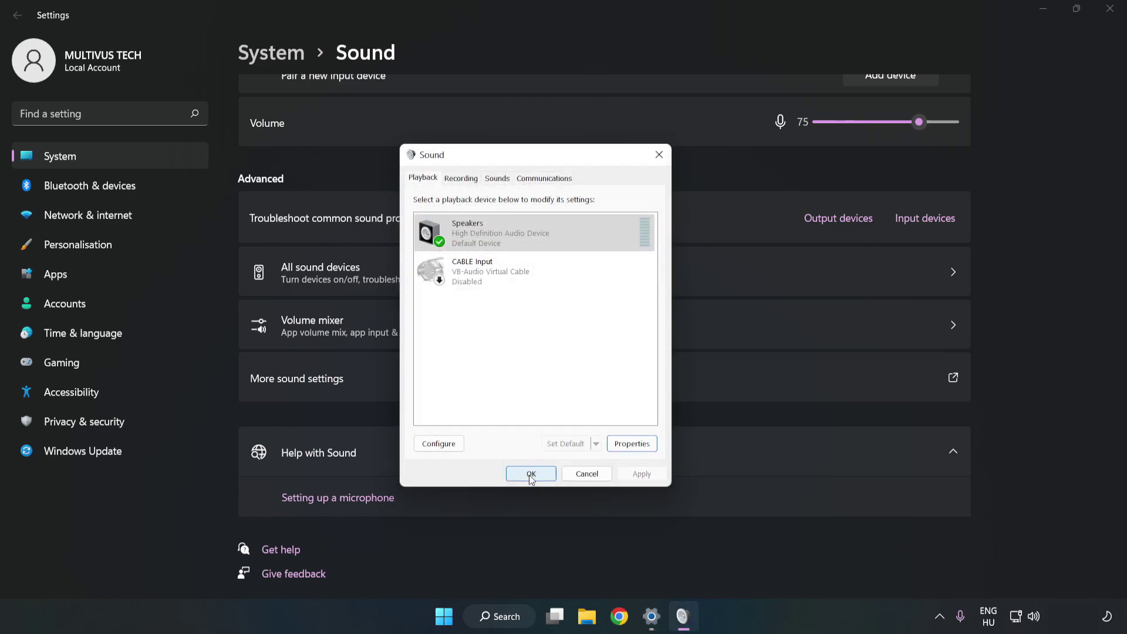
left_click(529, 473)
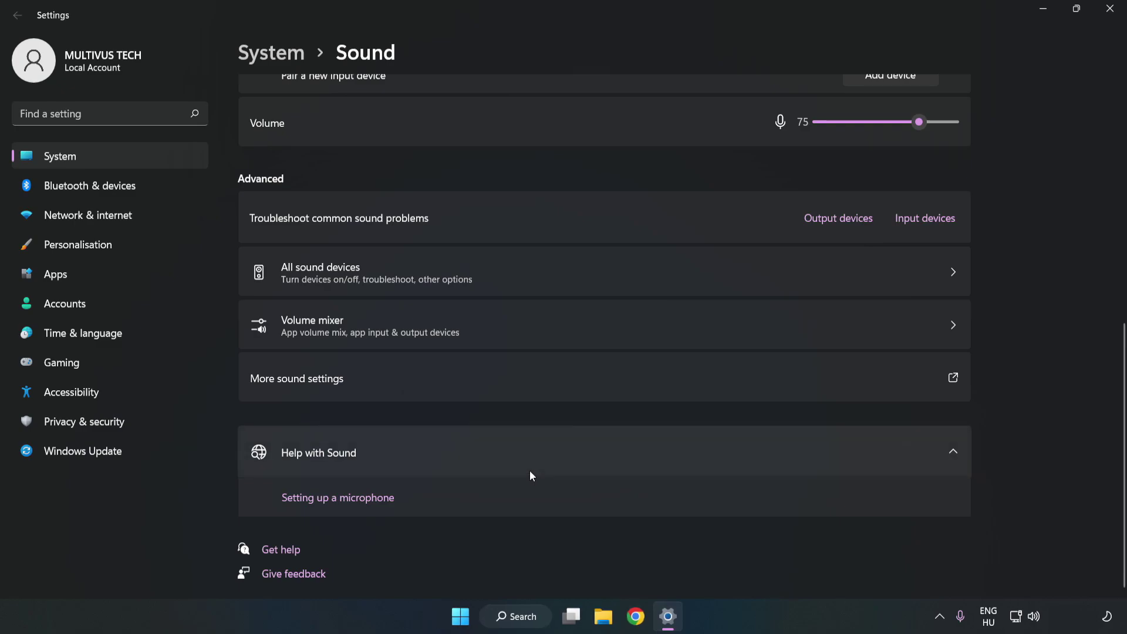
Close Settings and launch Device Manager from a Windows search for 'device manager'
left_click(1108, 8)
left_click(476, 615)
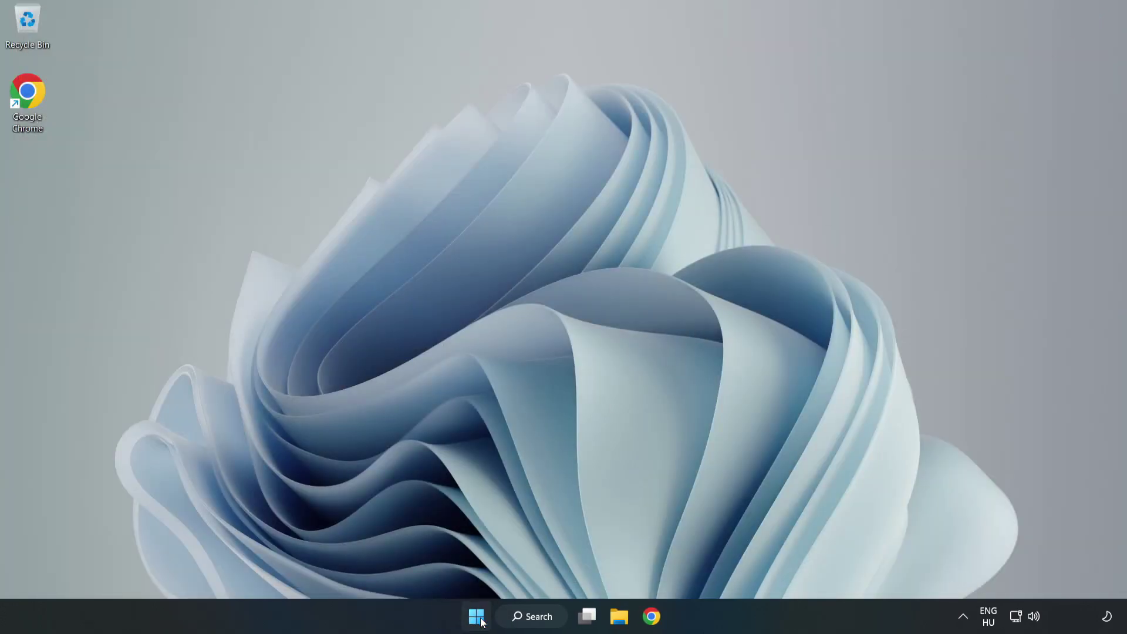
left_click(746, 567)
left_click(554, 621)
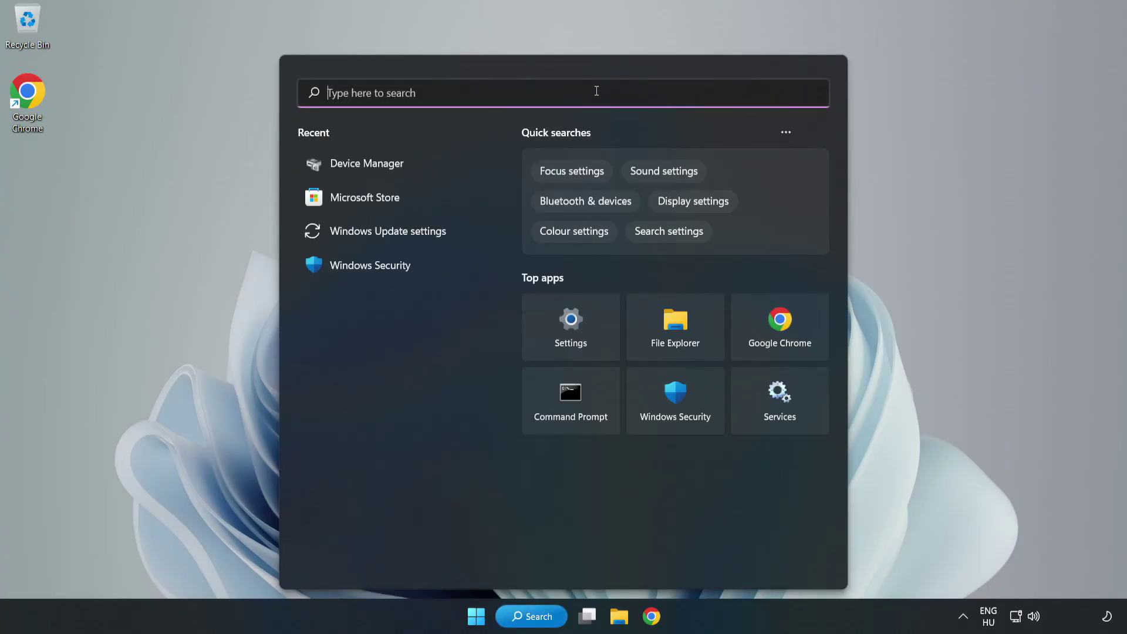
type("device mag")
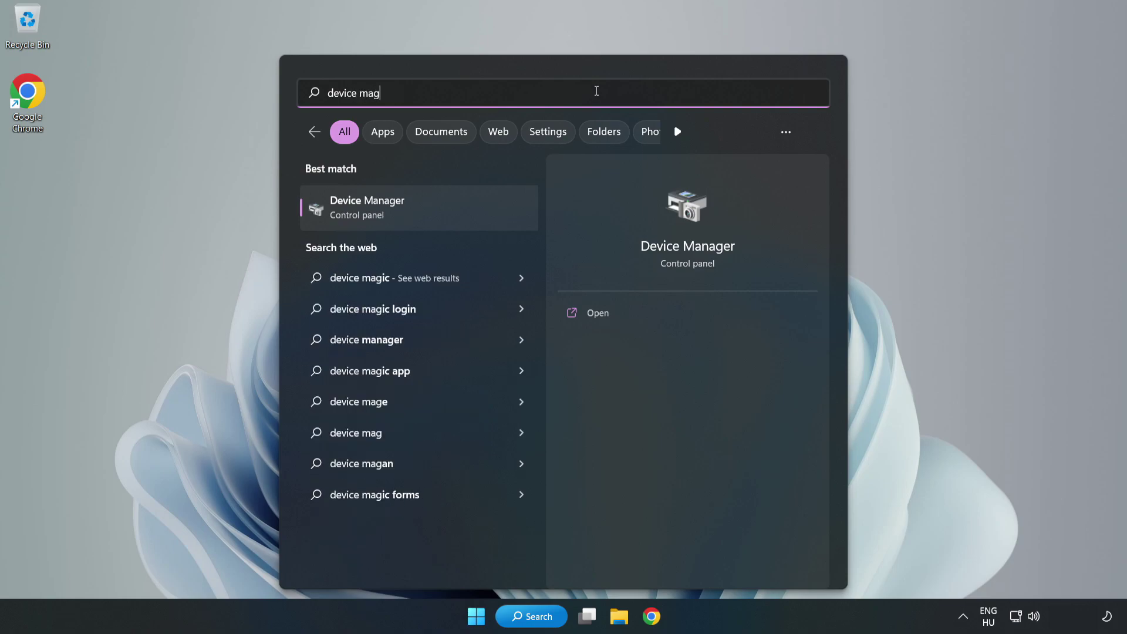
key("BackSpace")
type("nager")
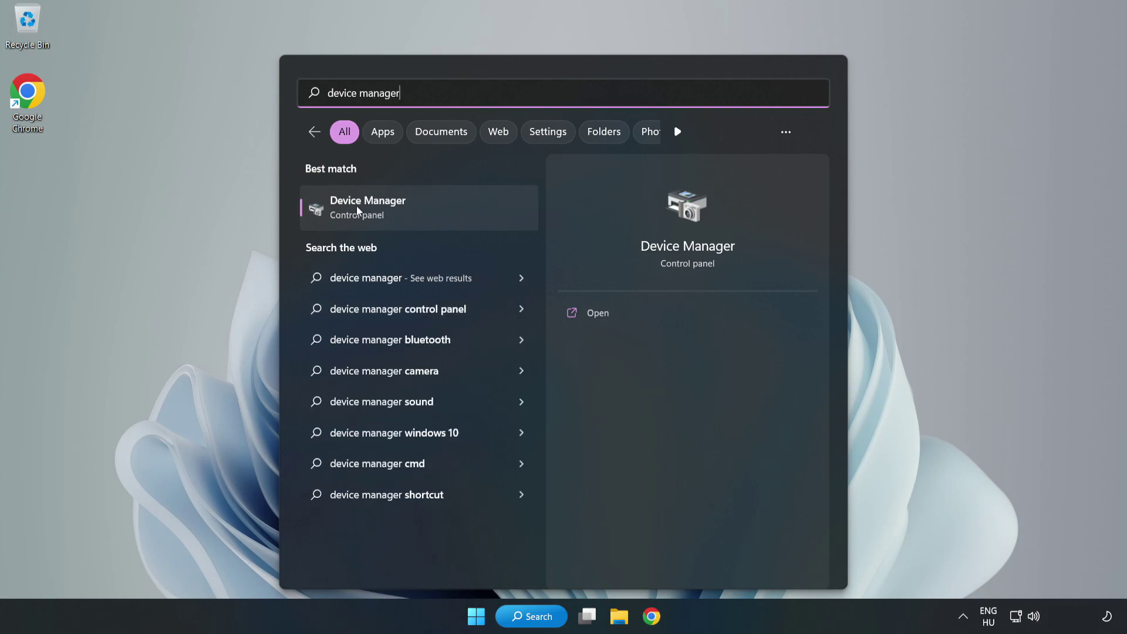
left_click(437, 209)
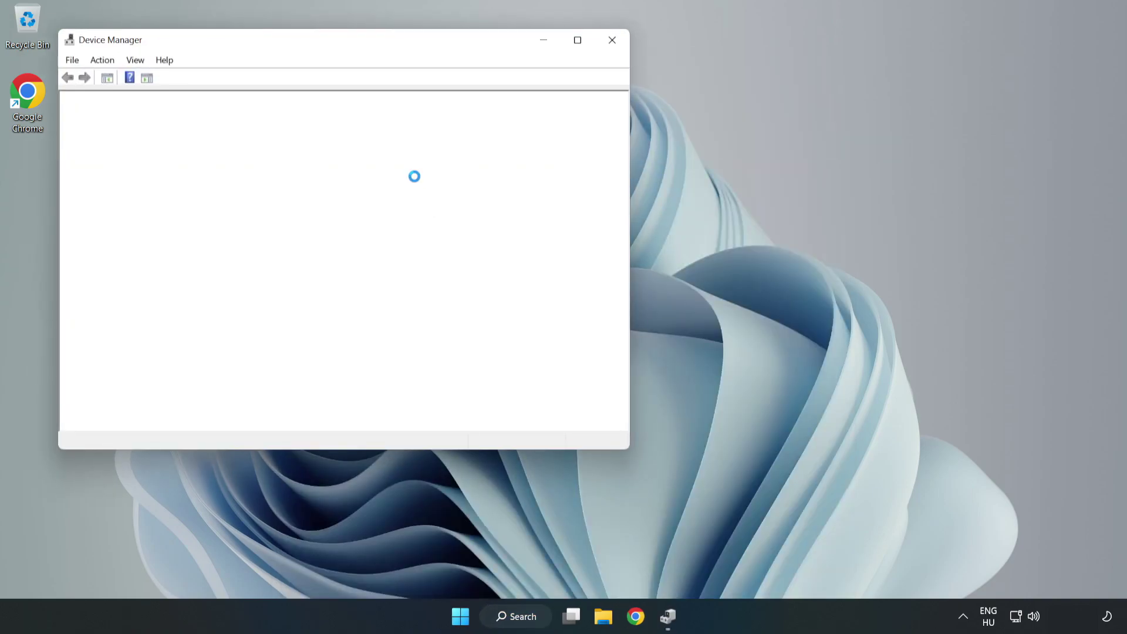
Expand Sound, video and game controllers and bring up High Definition Audio Device's actions
left_click_drag(307, 40, 511, 88)
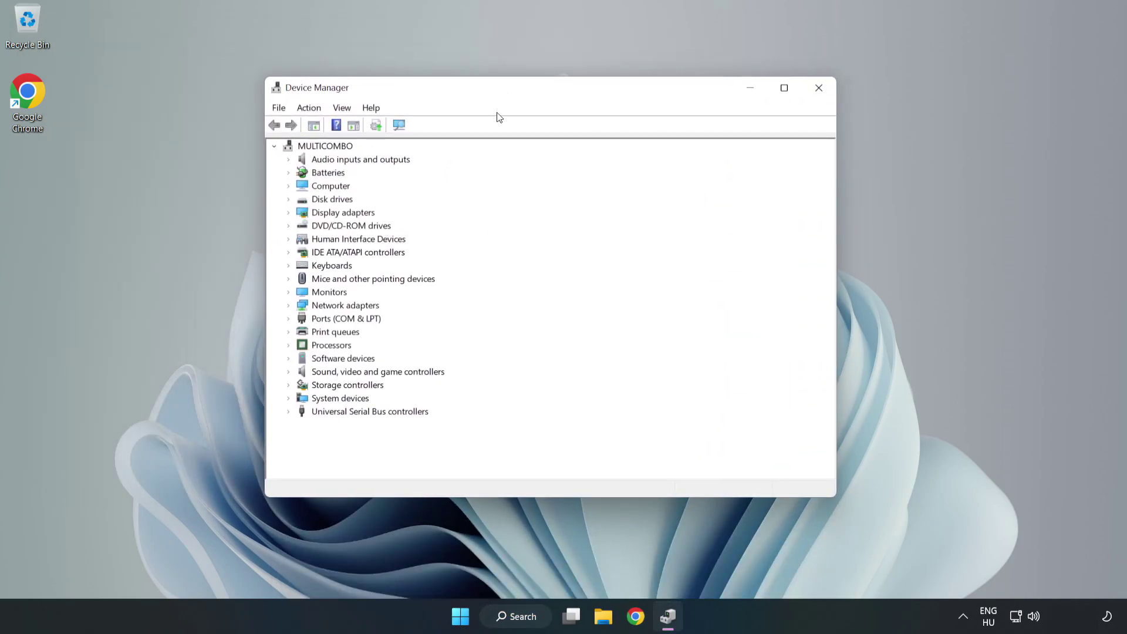
left_click(317, 374)
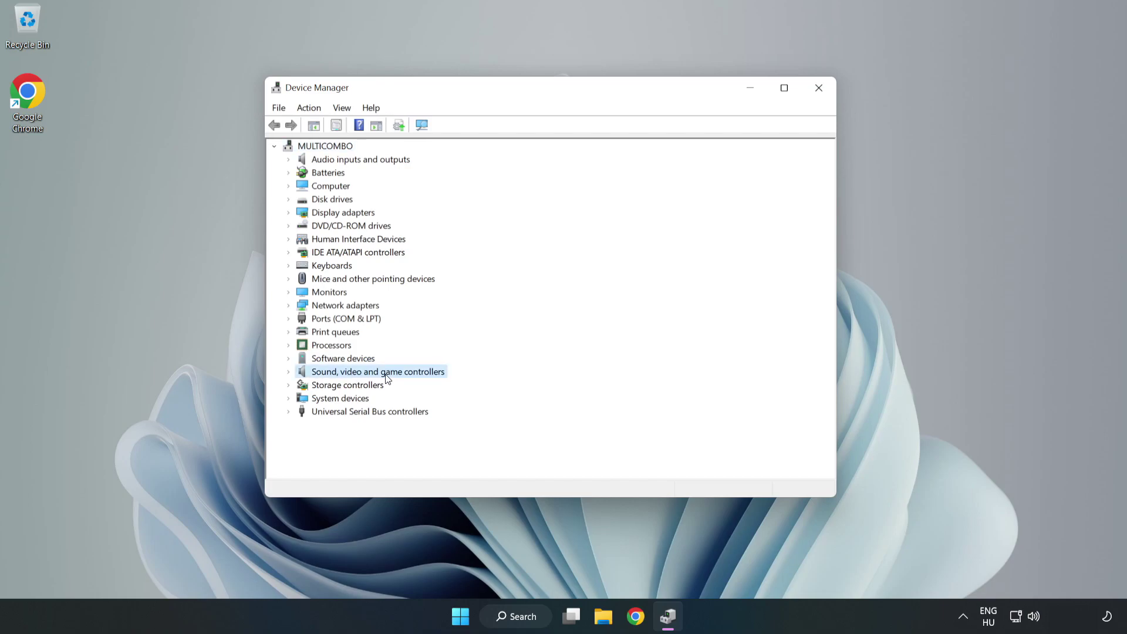
left_click(289, 373)
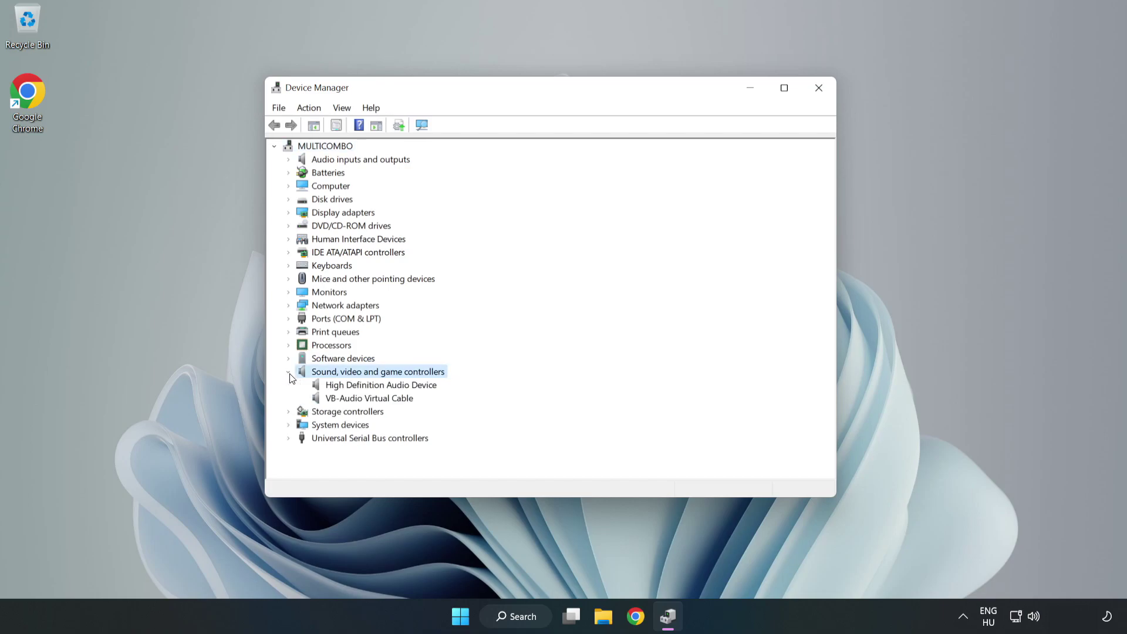
left_click(343, 385)
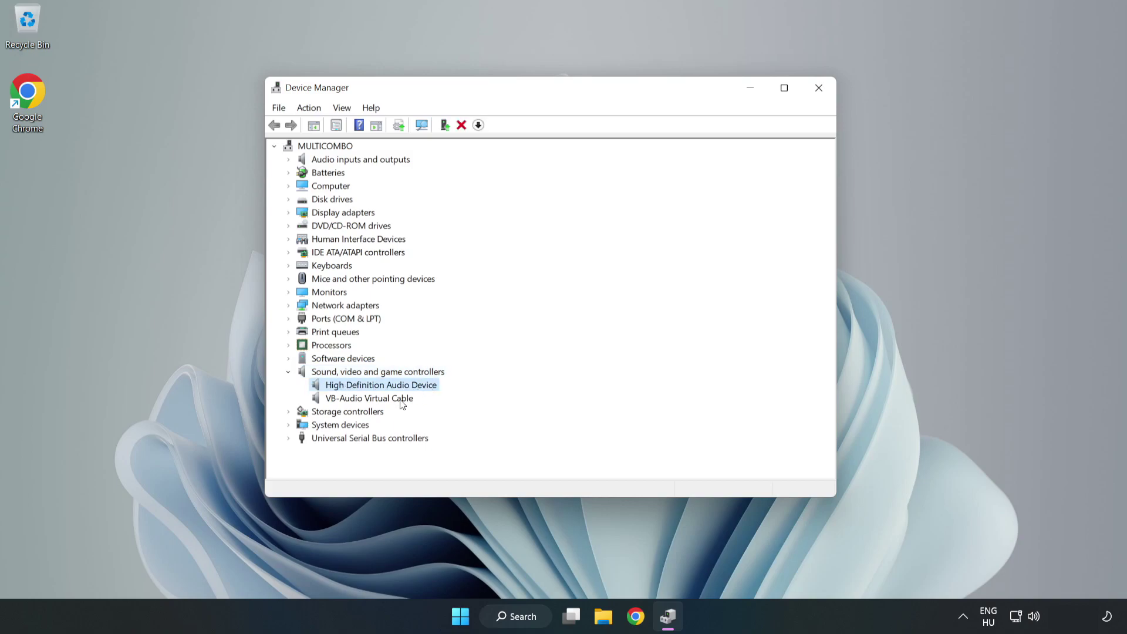
right_click(416, 386)
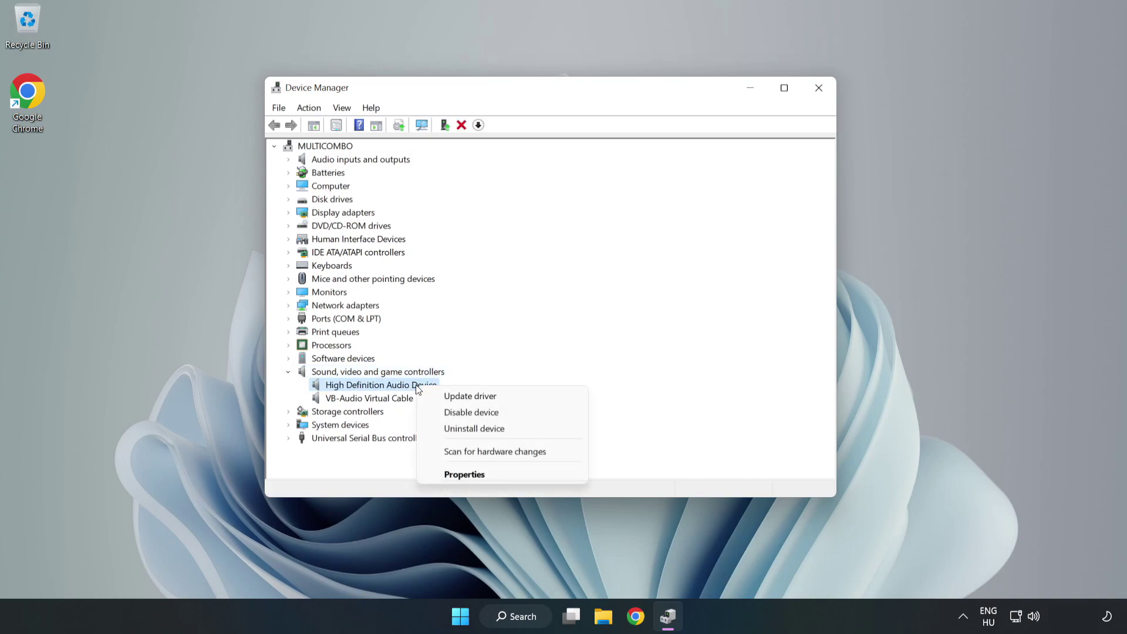
Reinstall the High Definition Audio Device driver from the compatible driver list, accepting the warning
left_click(512, 399)
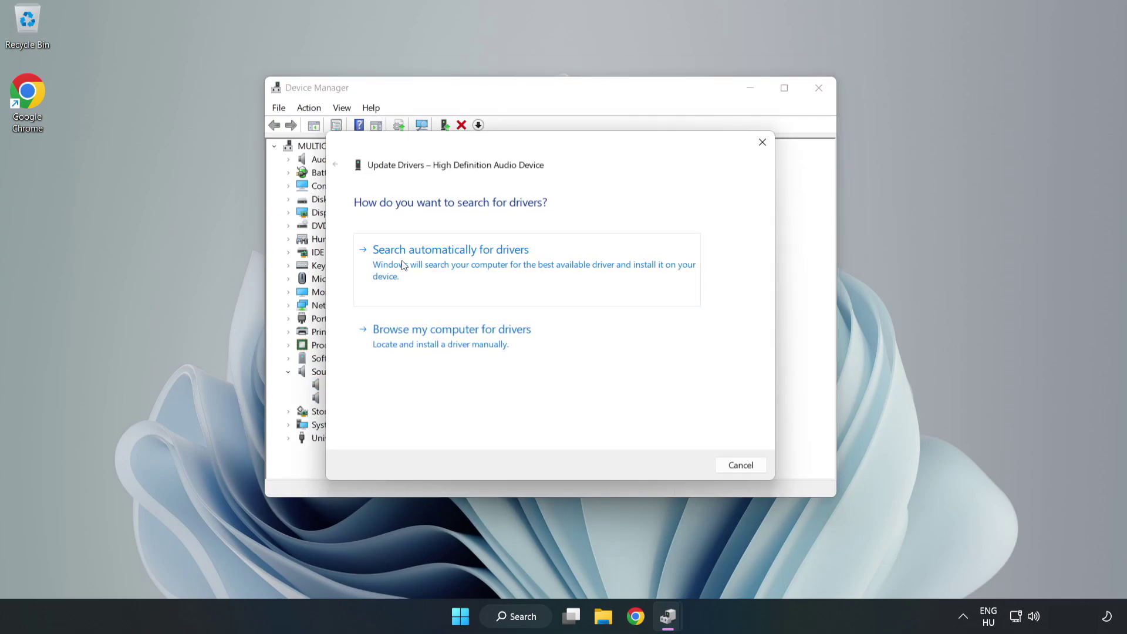
left_click(492, 345)
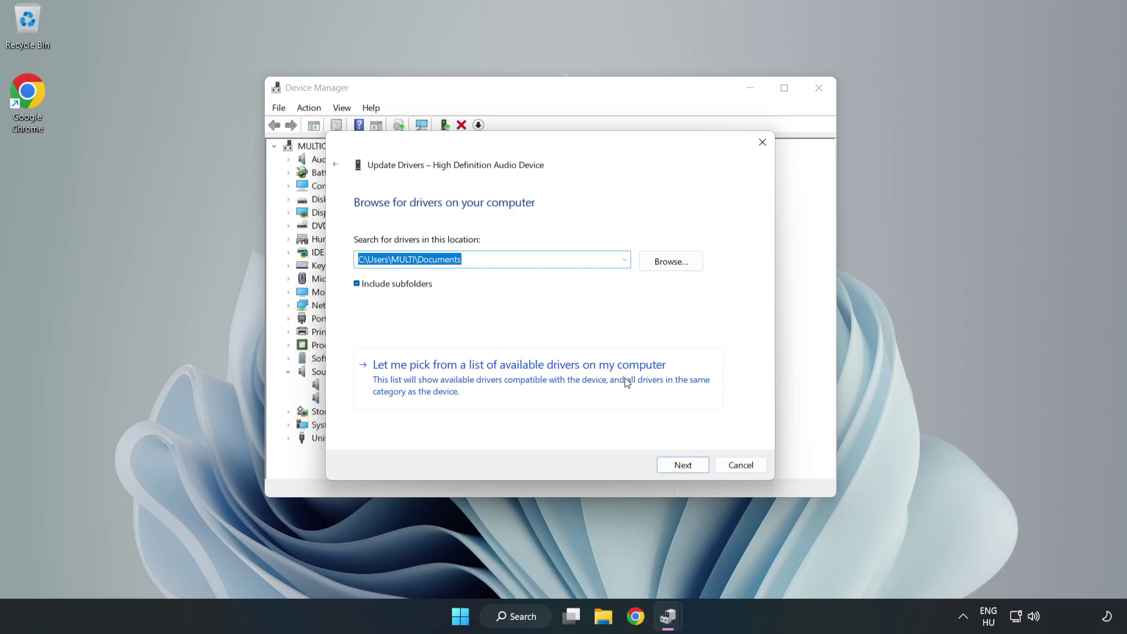
left_click(587, 387)
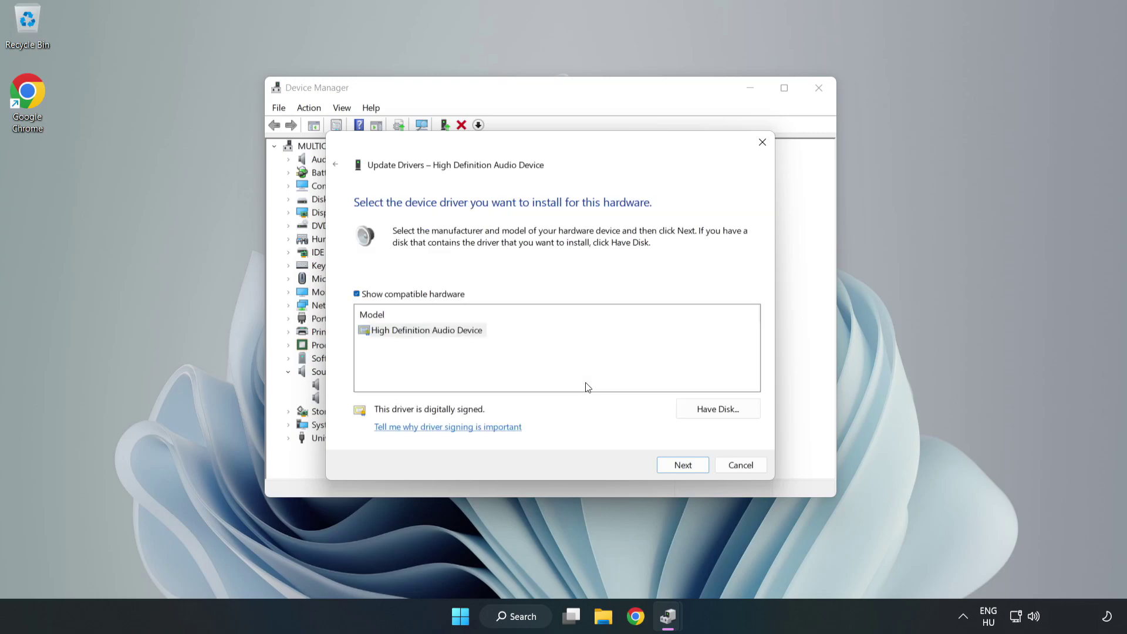
left_click(377, 334)
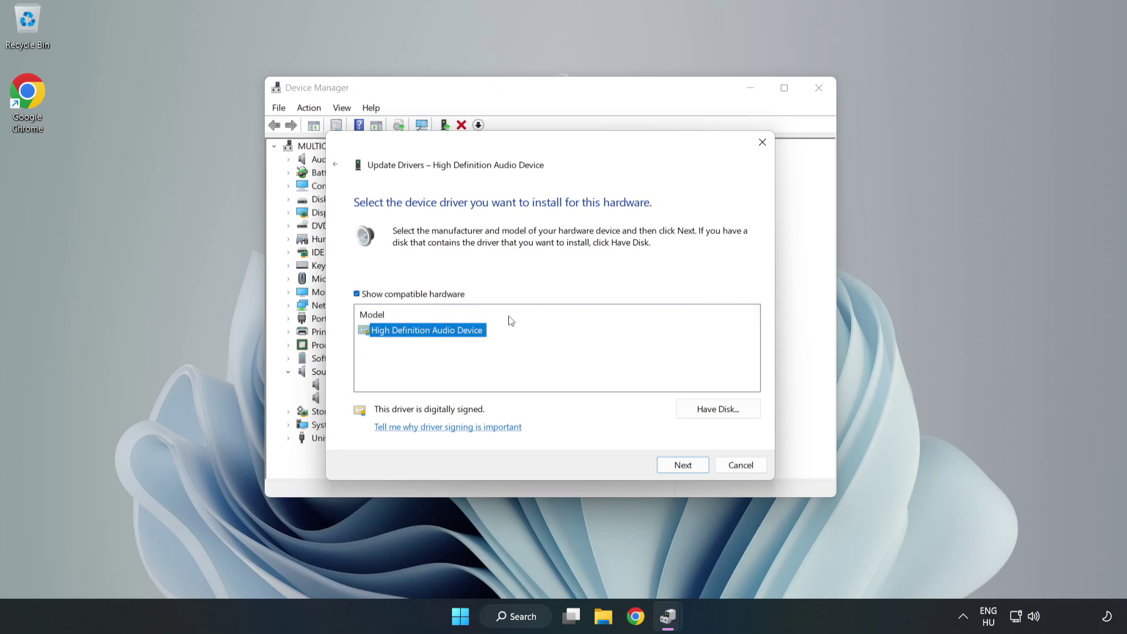
left_click(683, 466)
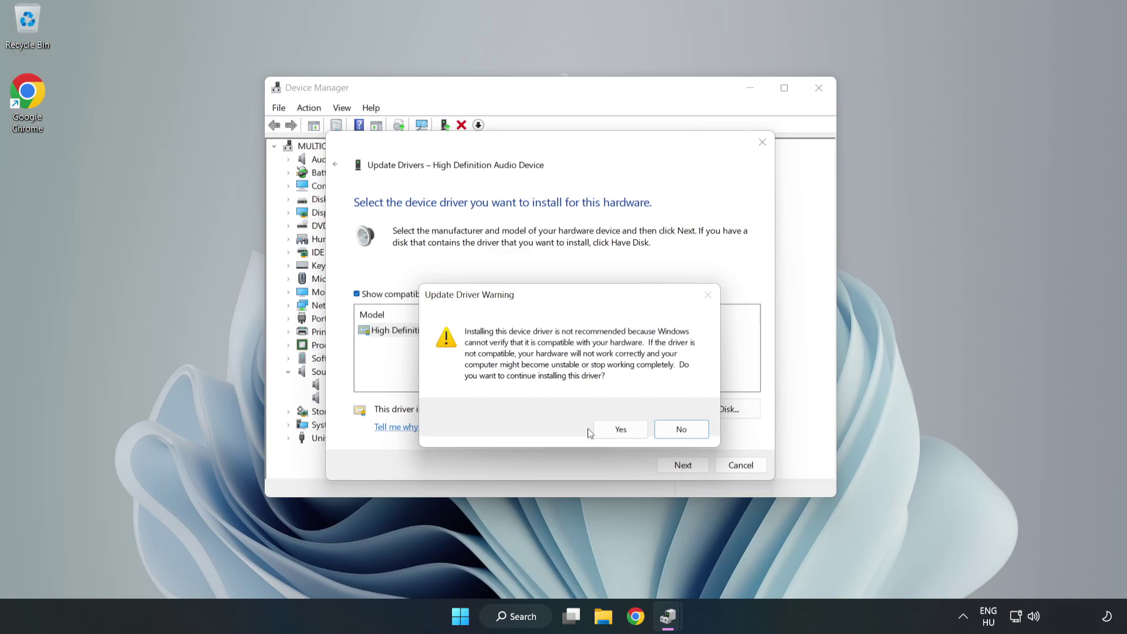
left_click(624, 431)
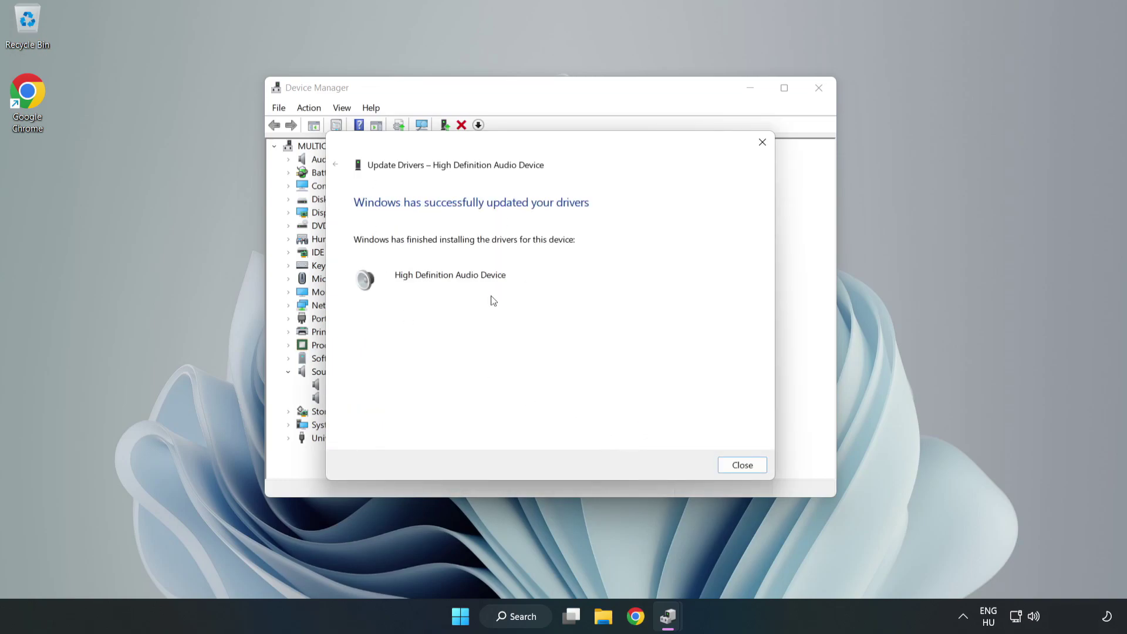
left_click(742, 466)
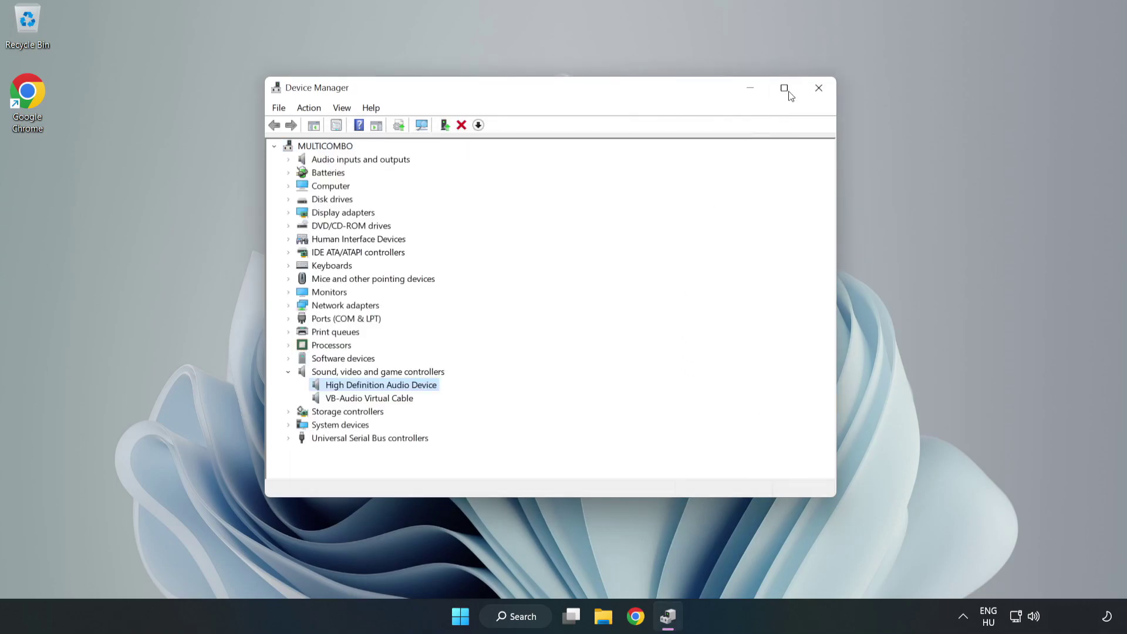
Close Device Manager and open the Start menu for its power options
left_click(817, 90)
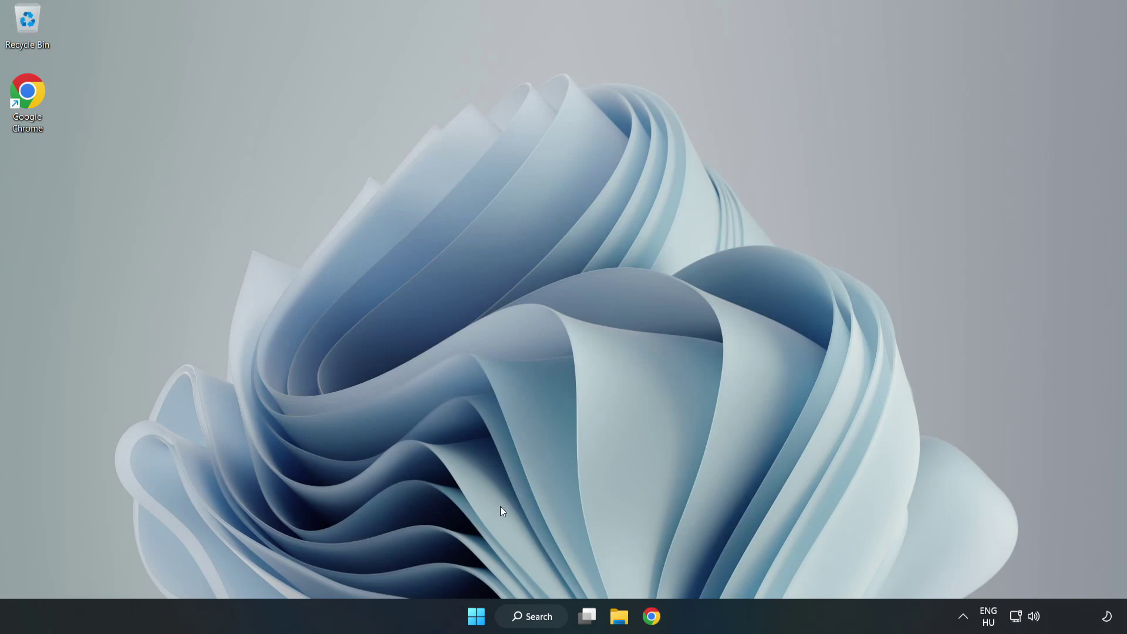
left_click(475, 615)
Launch the Playing Audio troubleshooter from the taskbar speaker icon's Troubleshoot sound problems option
right_click(1036, 617)
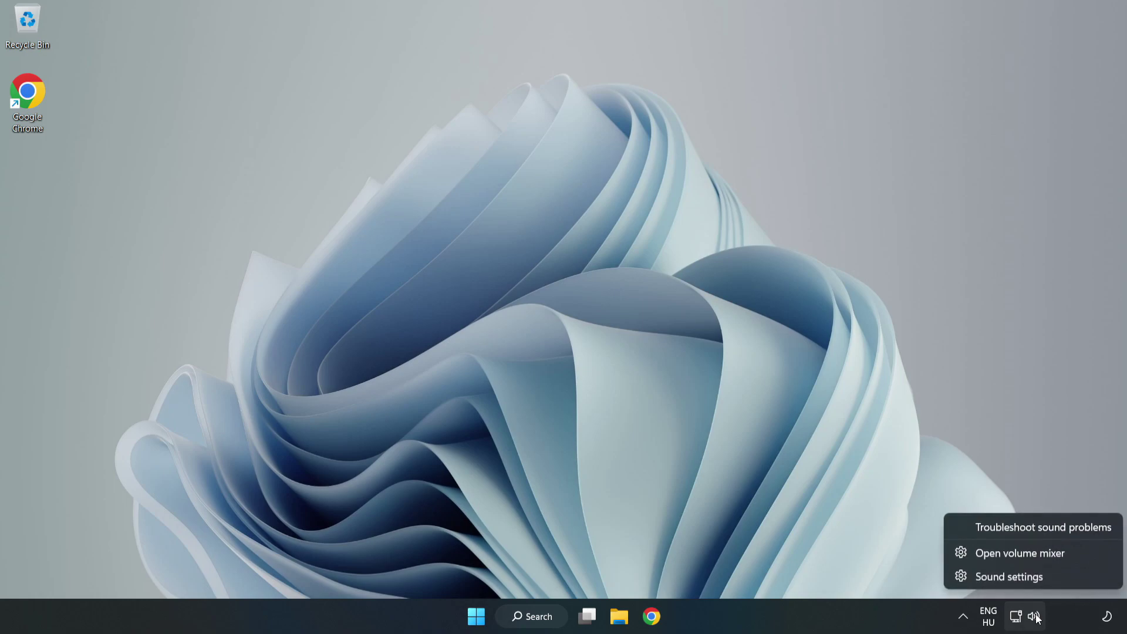
left_click(1018, 528)
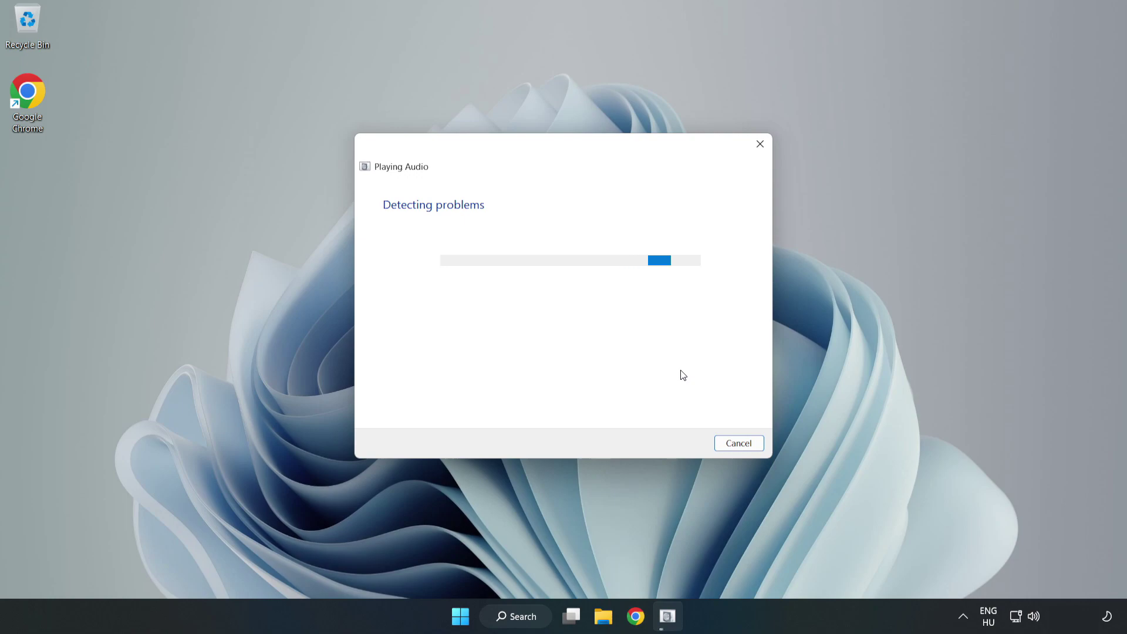